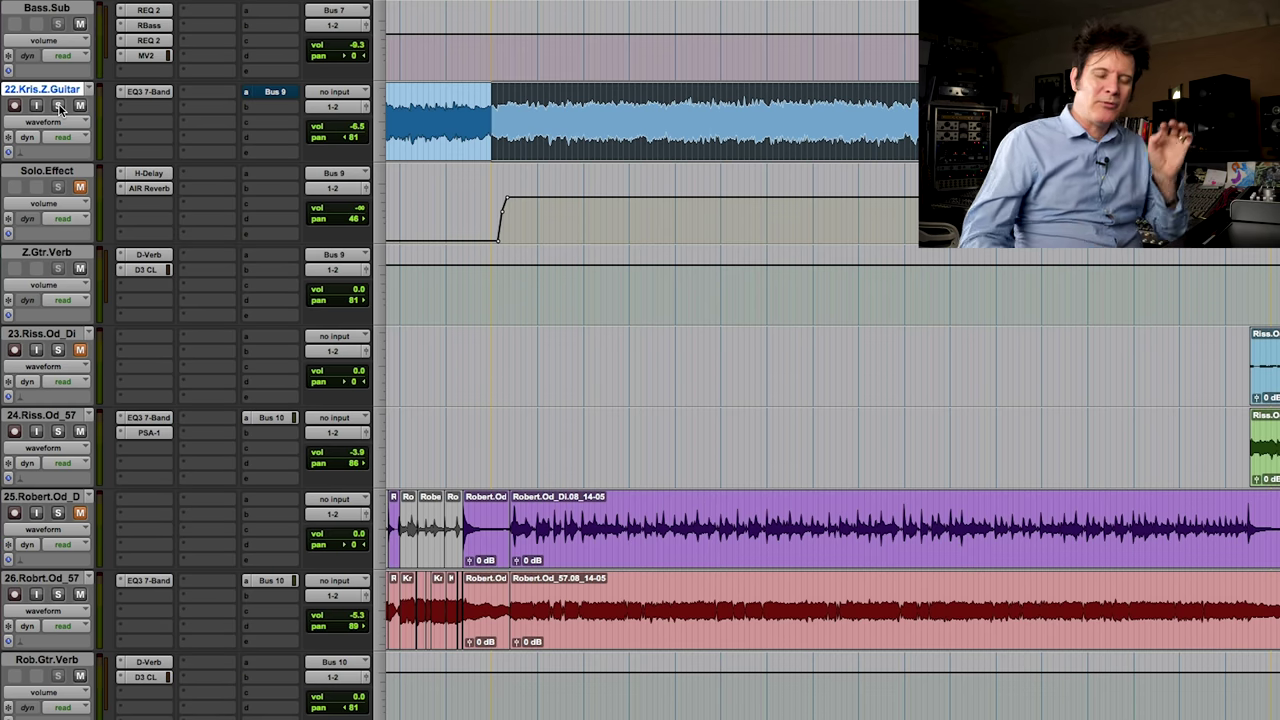
Deactivate the H-Delay insert on the Solo.Effect track.
left_click(152, 174, "ctrl+super")
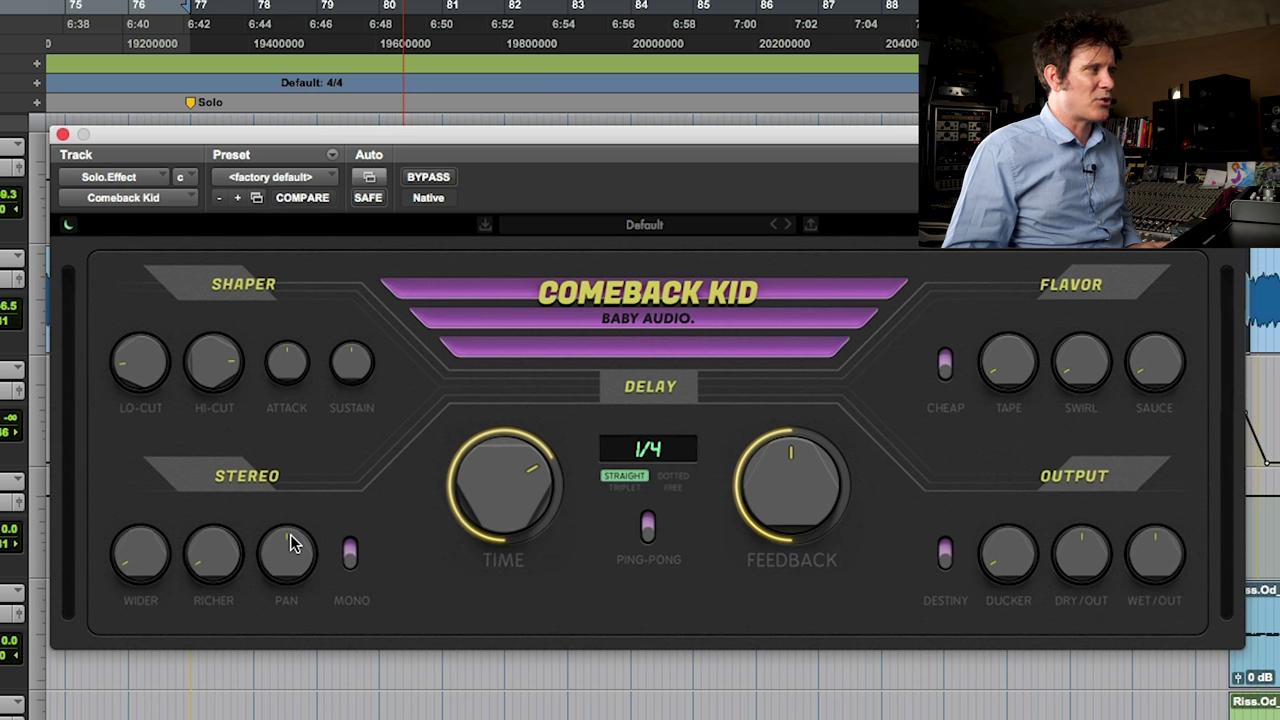
On the Solo.Effect delay, try the Mono switch, then raise Richer to about one o'clock and Wider to about ten o'clock.
left_click(350, 566)
left_click(351, 571)
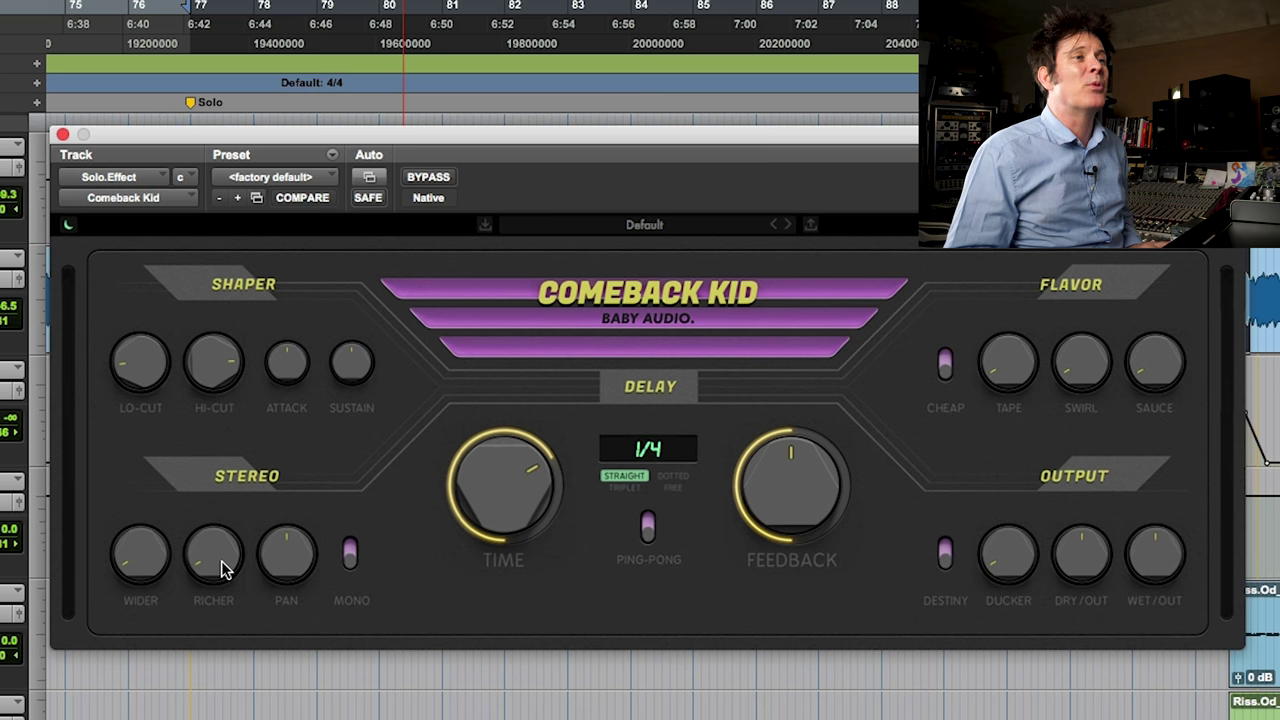
left_click_drag(219, 559, 219, 525)
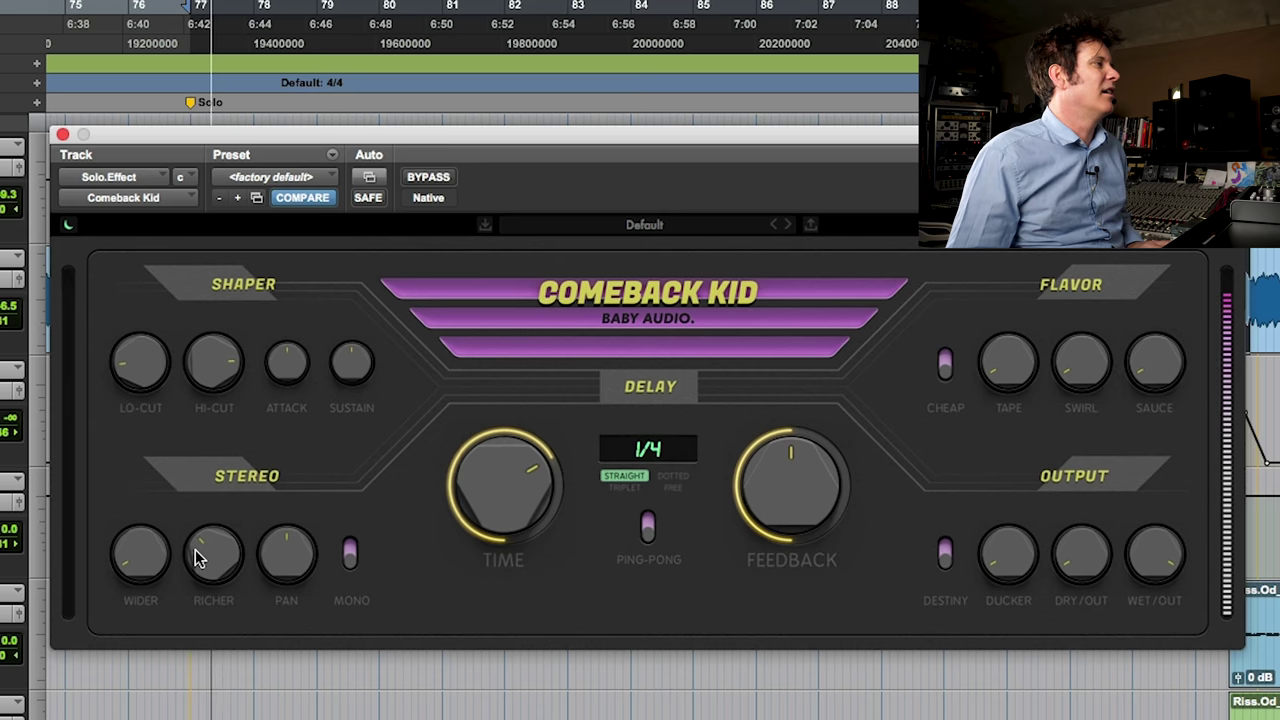
left_click_drag(205, 530, 225, 484)
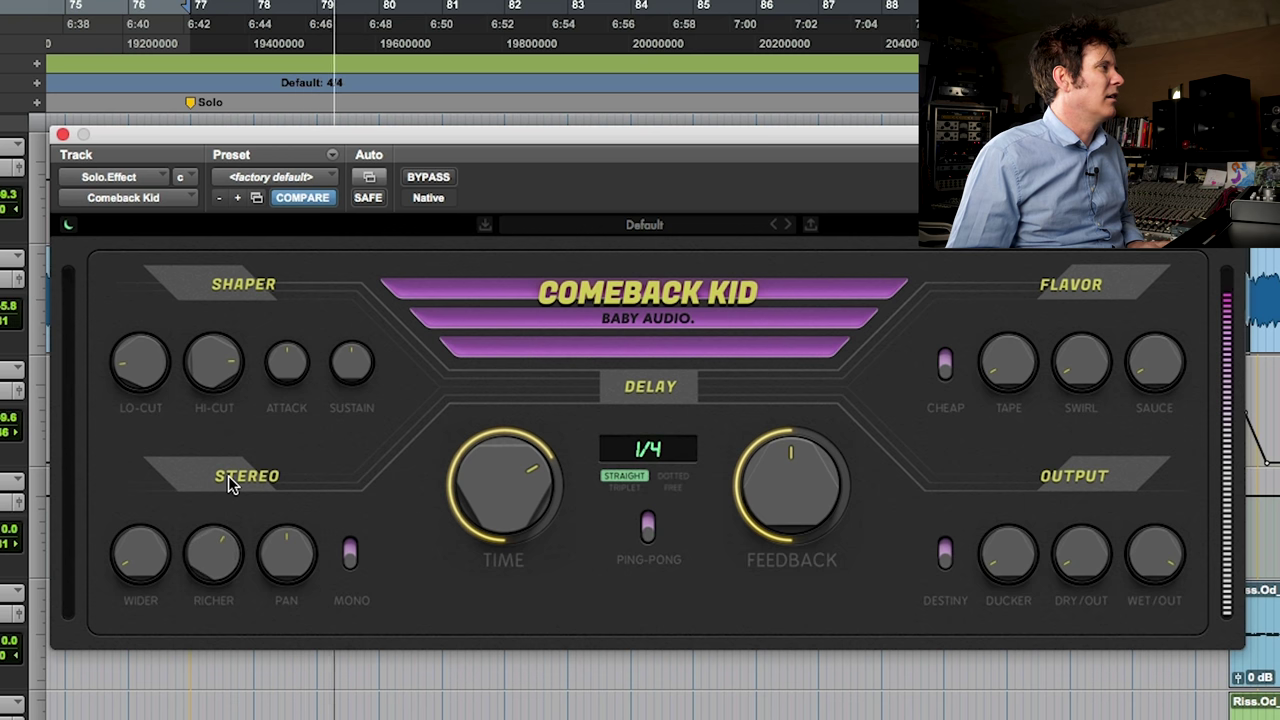
left_click_drag(134, 563, 149, 517)
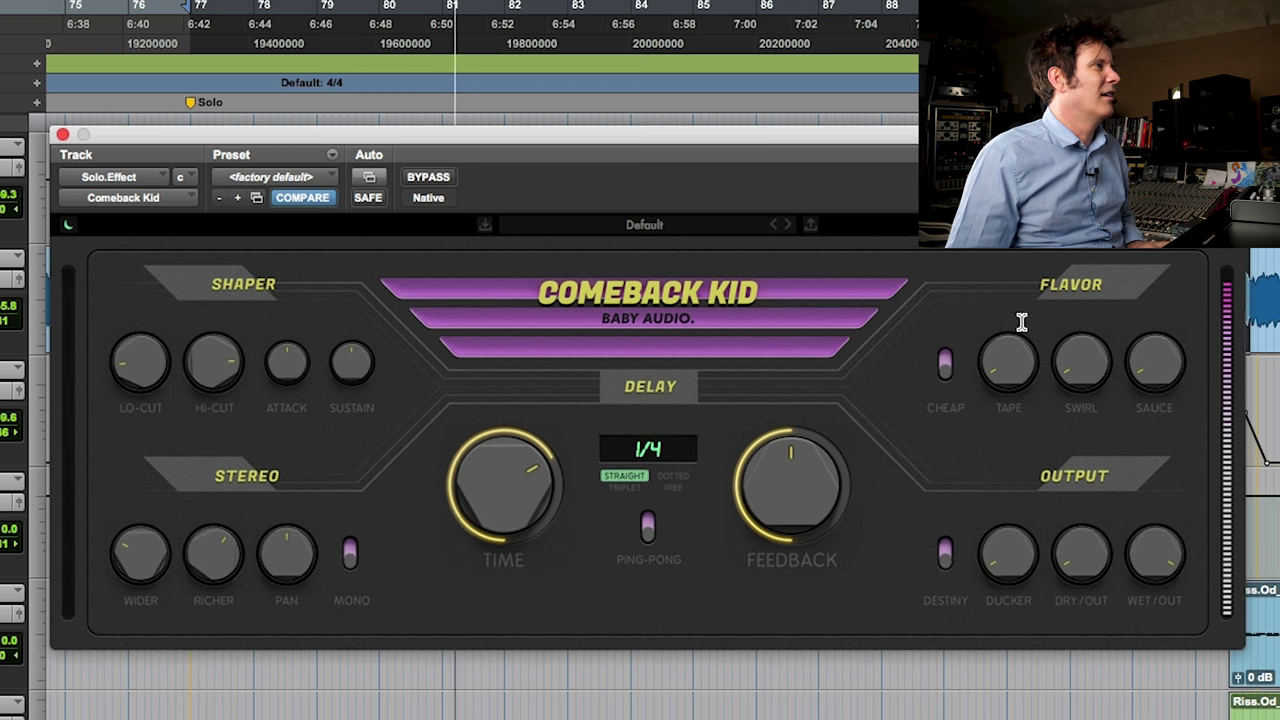
Raise Tape to about ten o'clock, Swirl to one o'clock and Sauce to just below noon, and lower Wet/Out to about one o'clock.
left_click_drag(1020, 363, 1010, 304)
left_click_drag(1080, 355, 1112, 230)
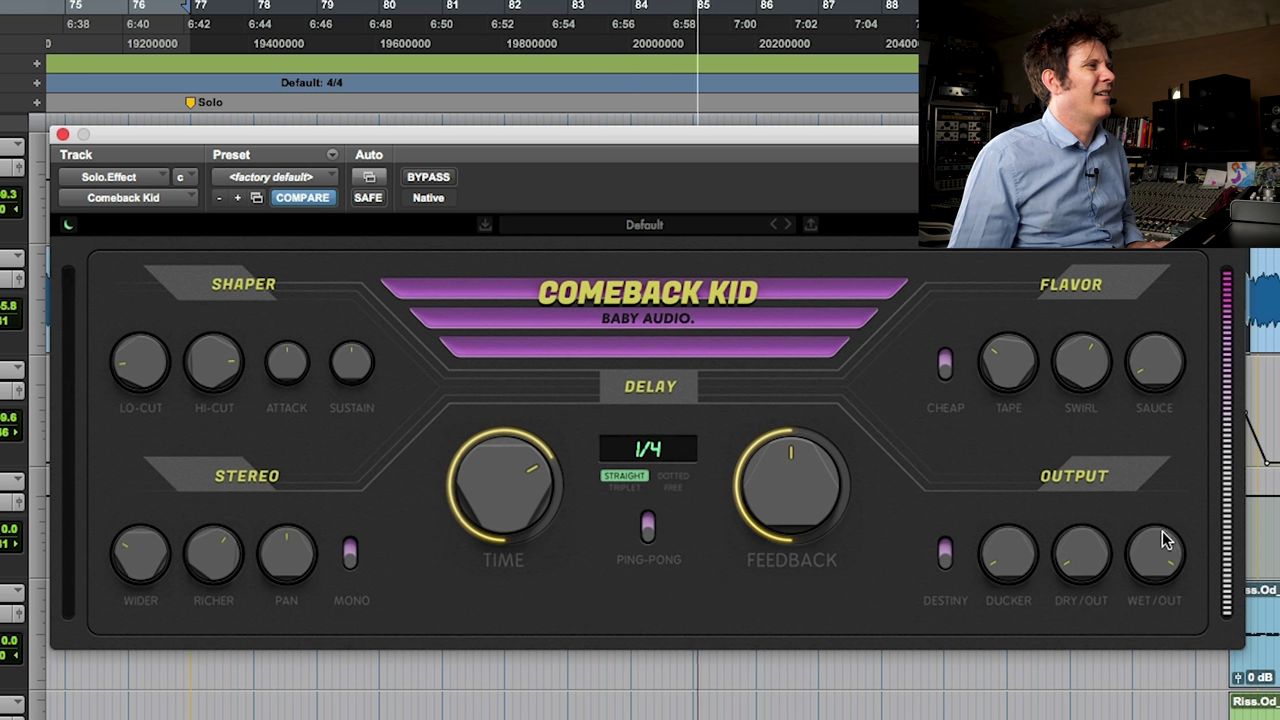
left_click_drag(1140, 583, 1130, 625)
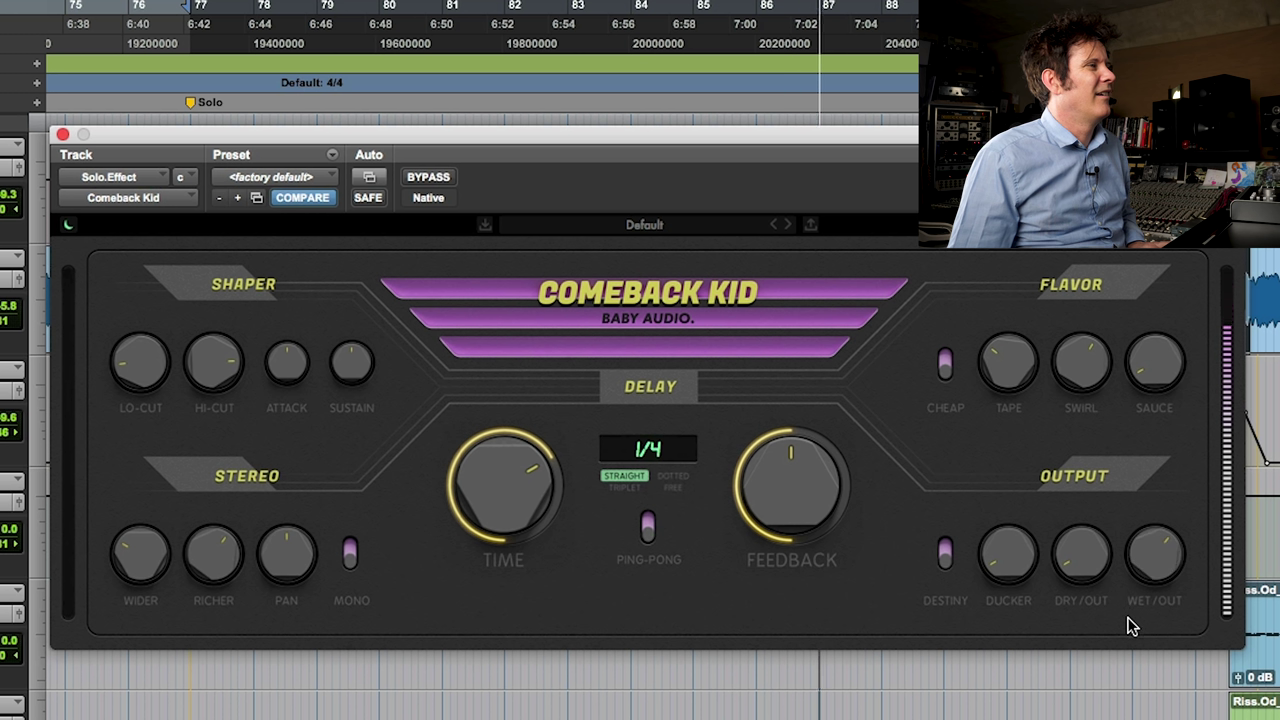
left_click_drag(1154, 362, 1189, 263)
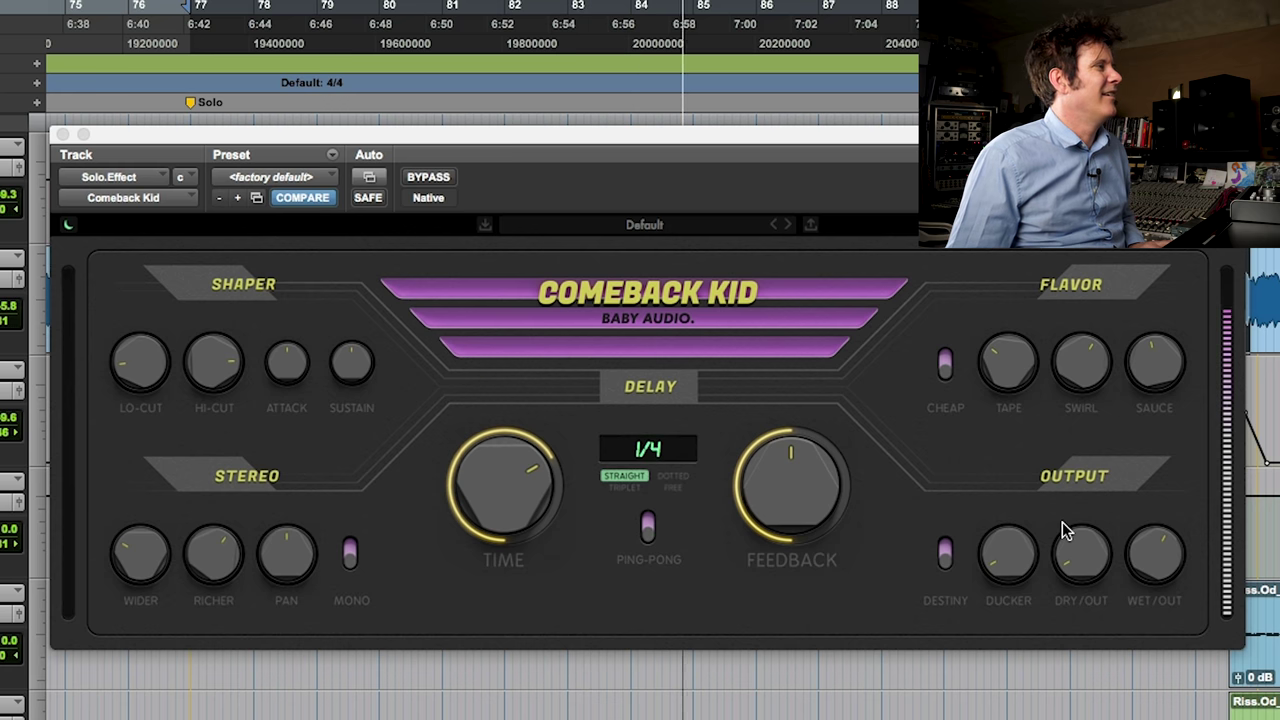
Fine-tune the Solo.Effect delay's Wet/Out level and switch on Destiny.
left_click(1154, 541)
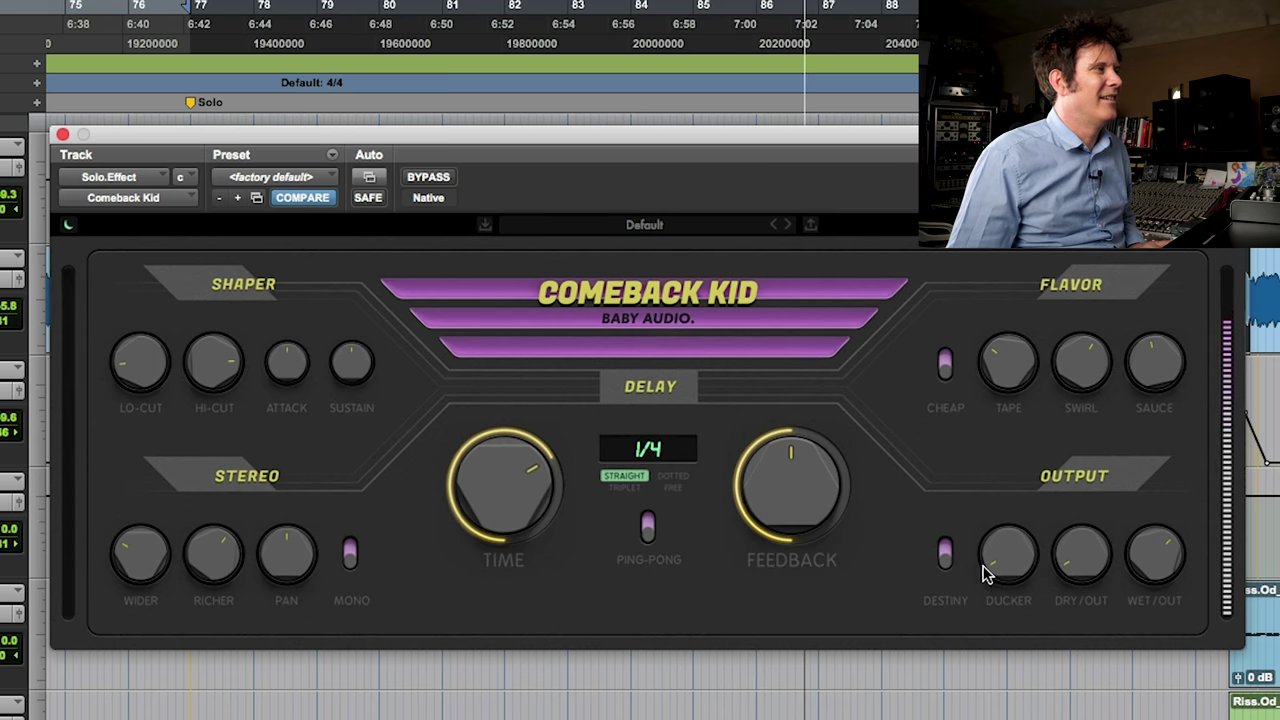
left_click(945, 553)
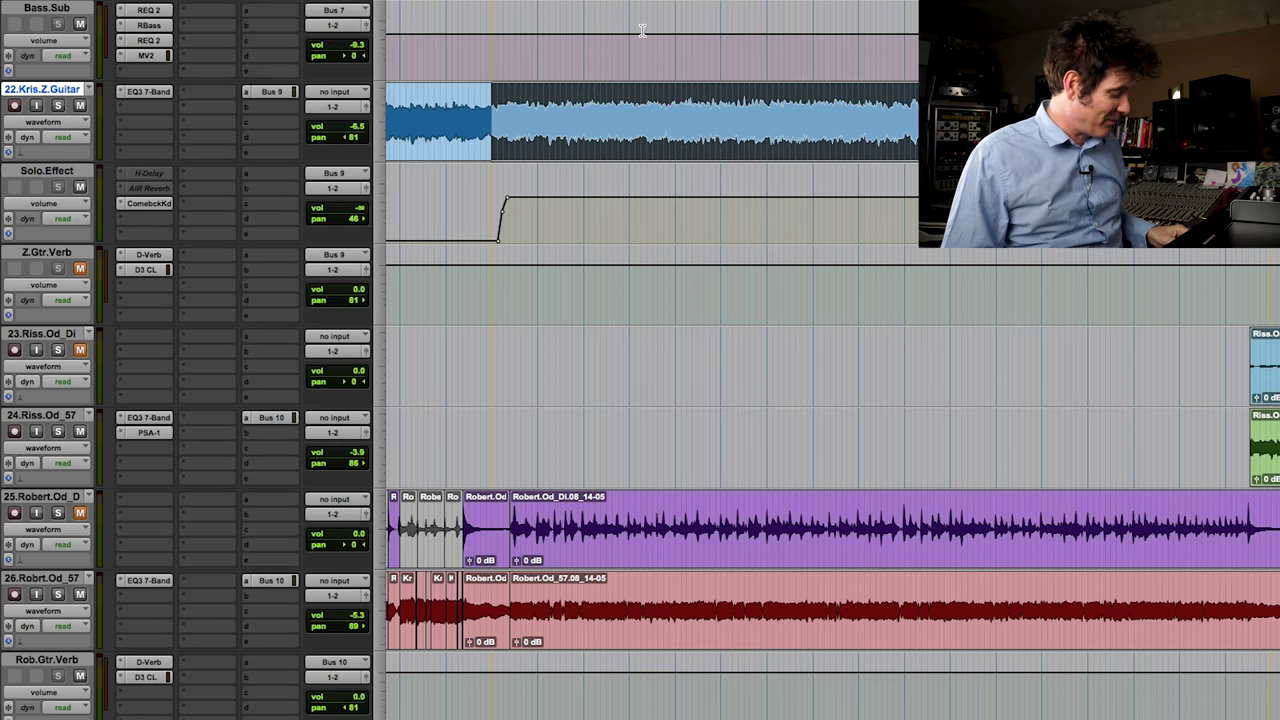
Stop playback and select the solo passage across the 27.Leslie.Lo, 28.Leslie.Hi and 29.Leslie.Hi.Dup tracks.
scroll(509, 238, "down", 5)
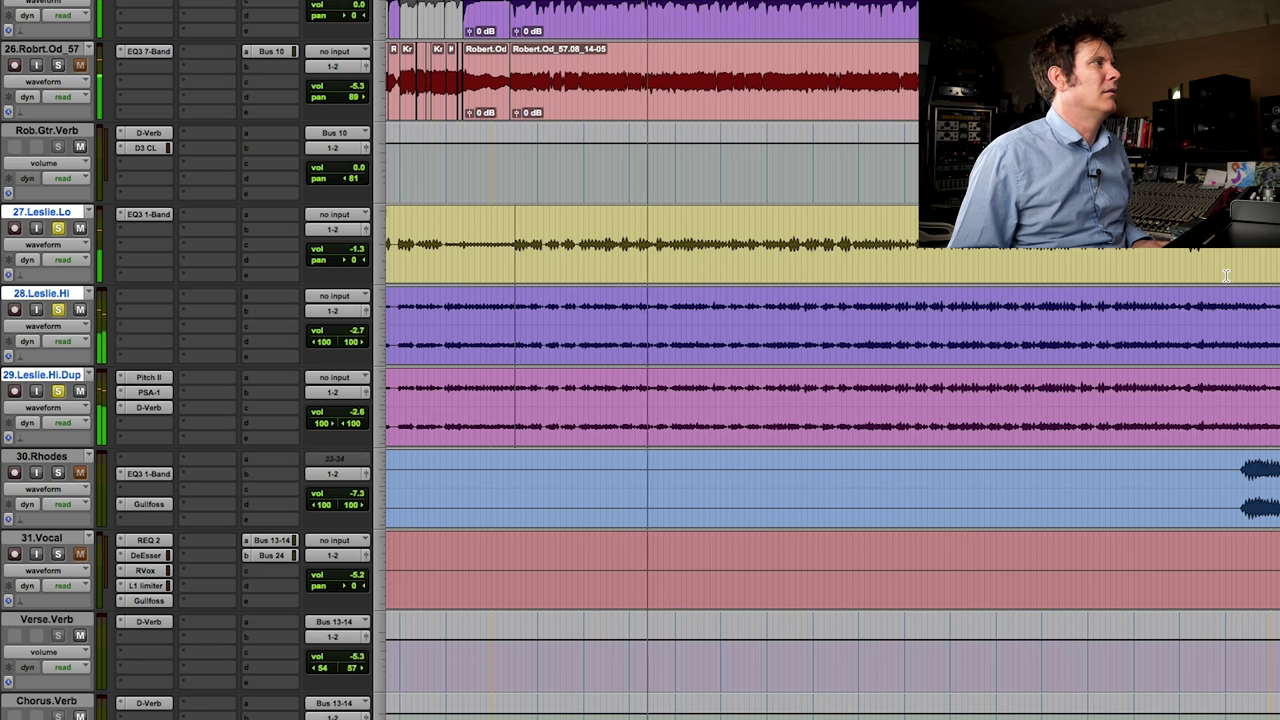
key("space")
left_click(1180, 268, "shift")
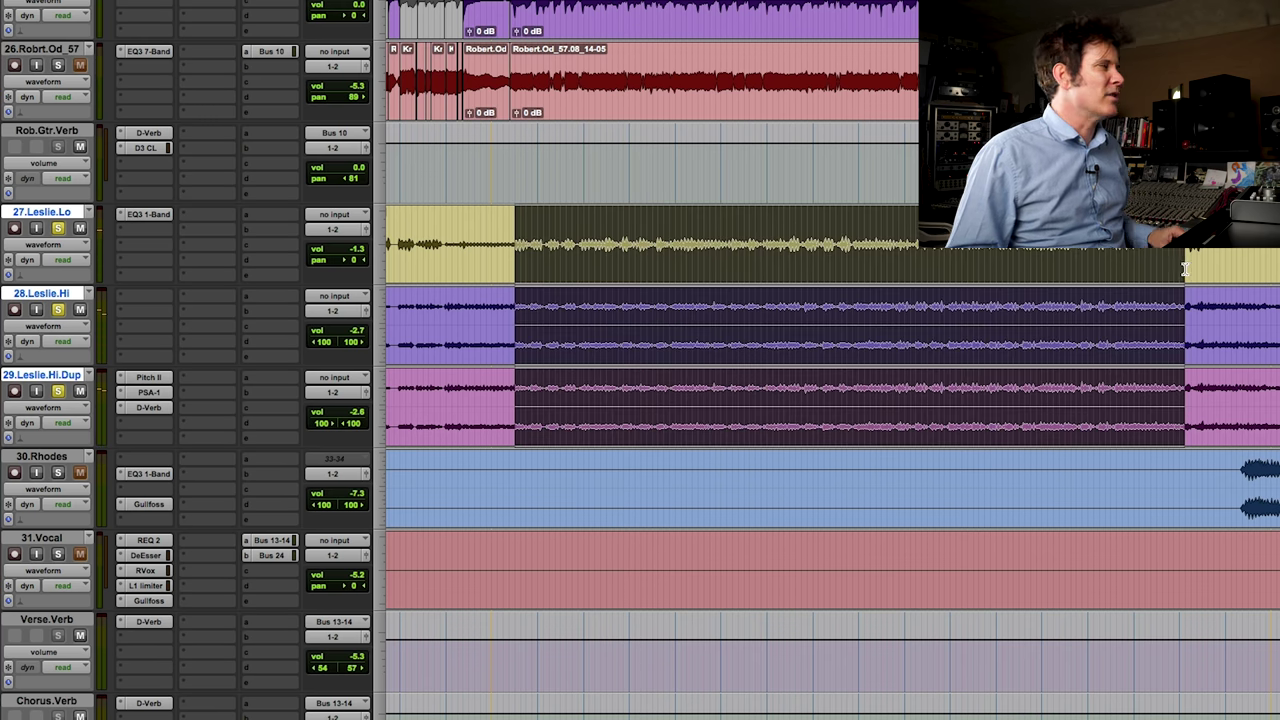
Add a send on 28.Leslie.Hi to Bus 15-16 and create a stereo aux track below the Leslie tracks.
left_click(268, 300)
mouse_move(285, 311)
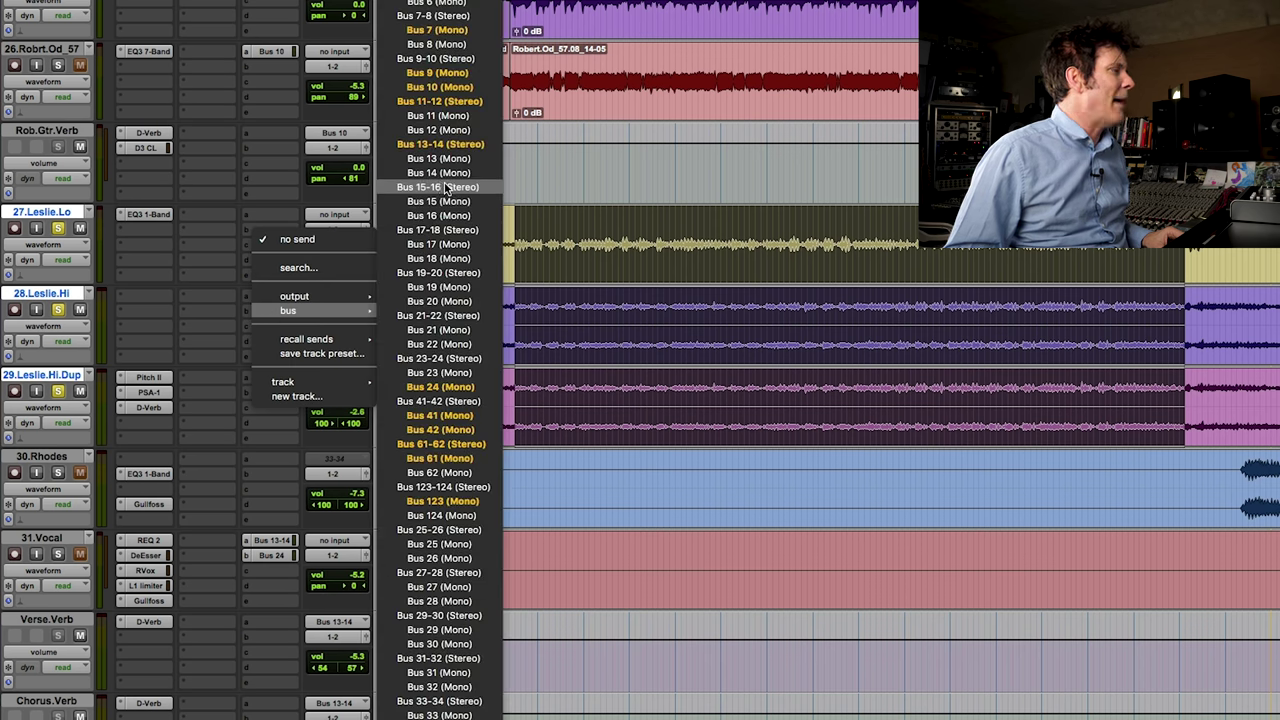
left_click(860, 223)
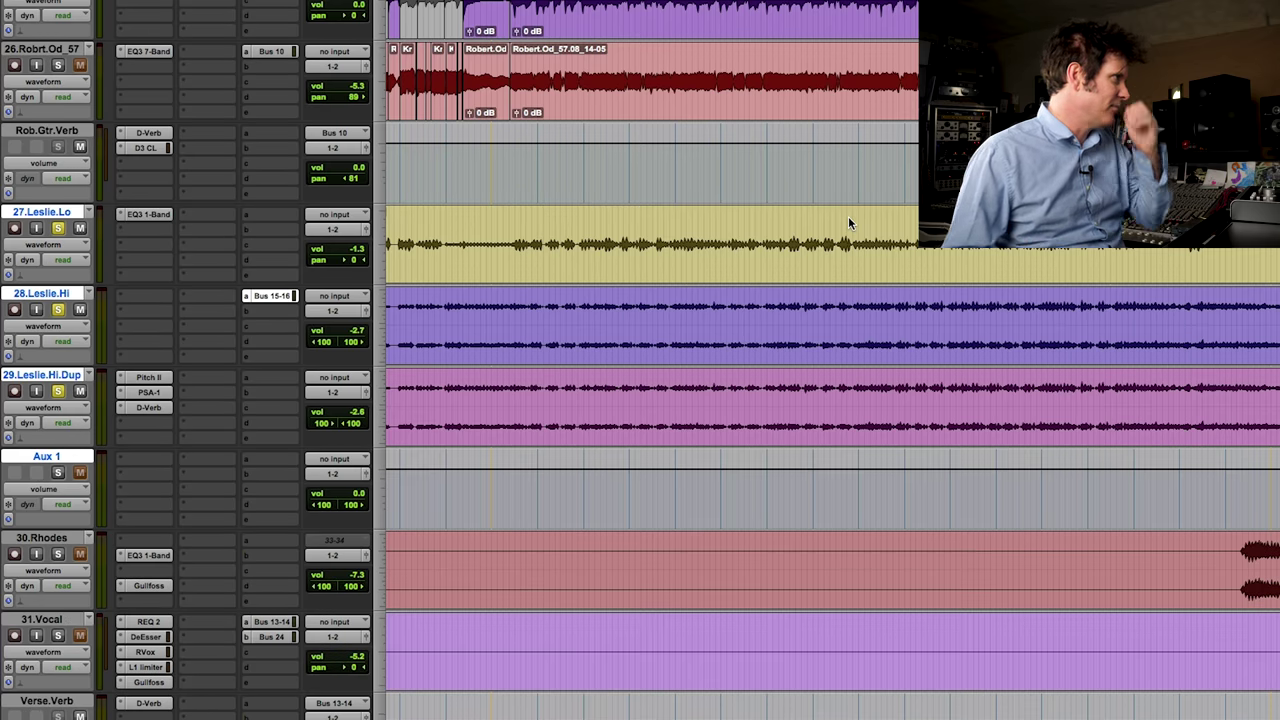
Insert the Comeback Kid delay on the new Bus 15-16 aux track, named Baby.Audio.
left_click(145, 458)
left_click(806, 82)
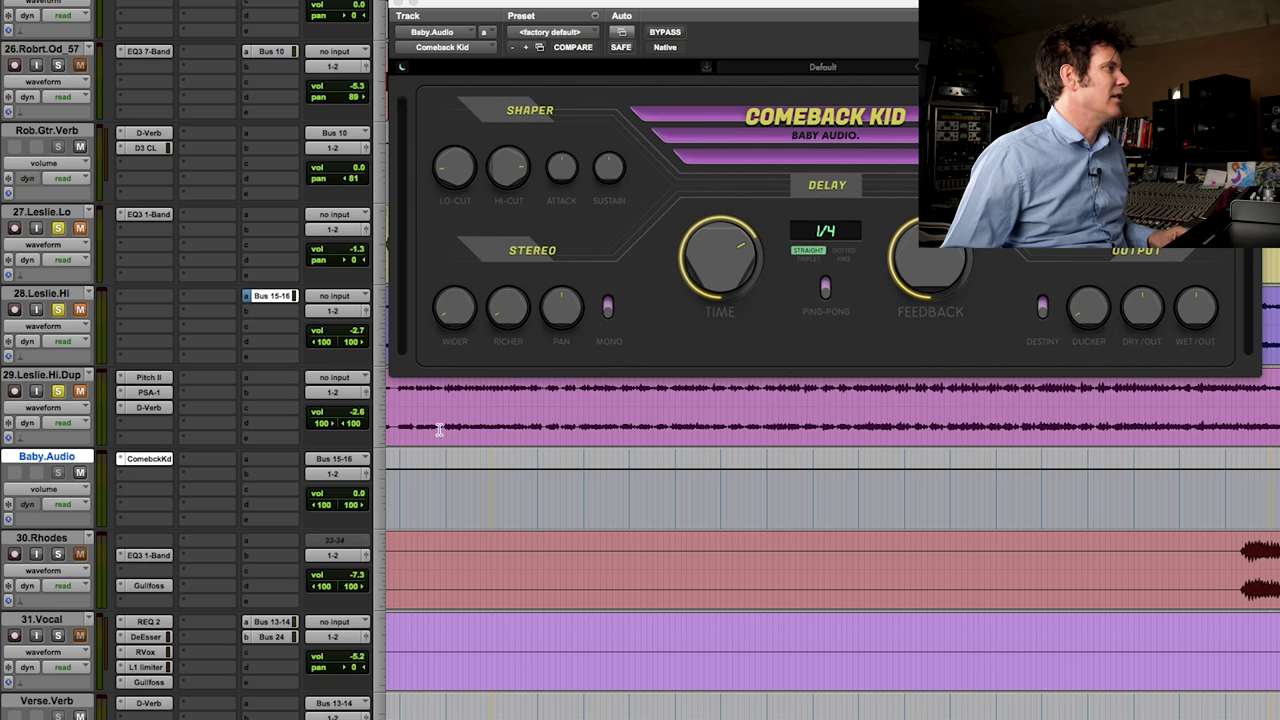
Select bars 77 to 94 across the three Leslie tracks for playback.
left_click(490, 427)
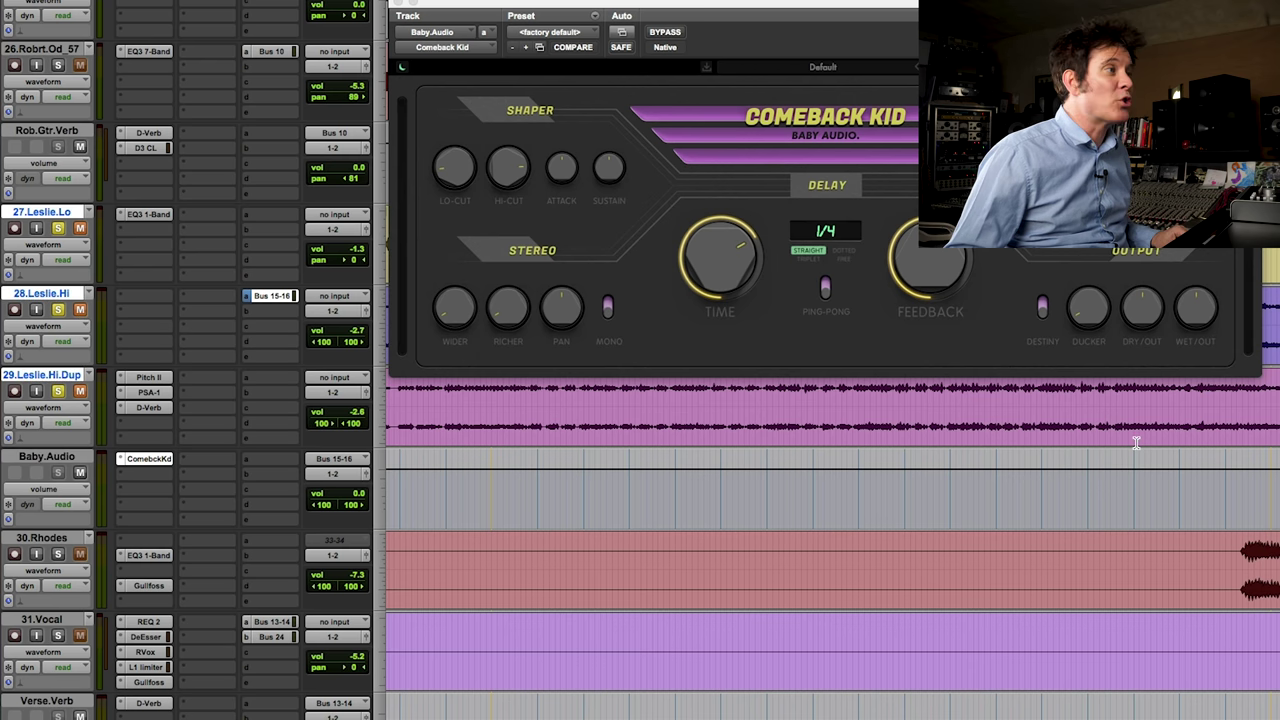
left_click(1270, 436, "shift")
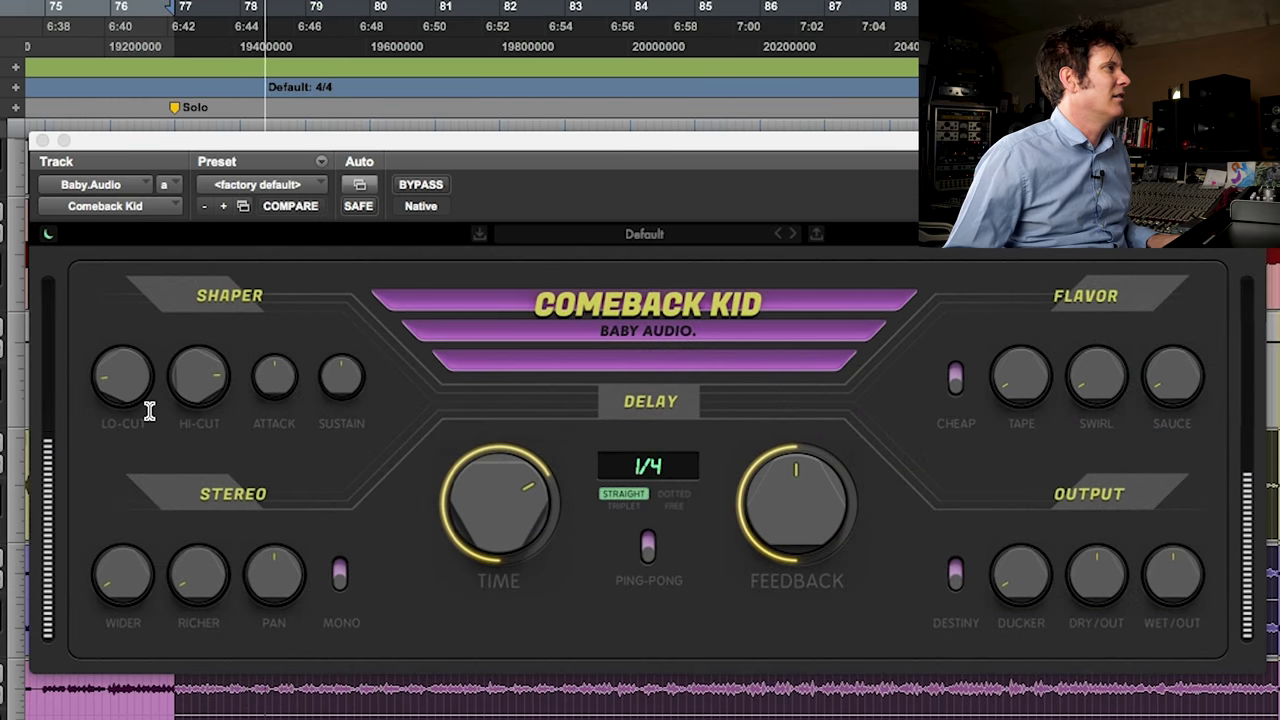
Set the Baby.Audio delay to a dotted 1/4 note and turn on Ping-Pong.
left_click(689, 499)
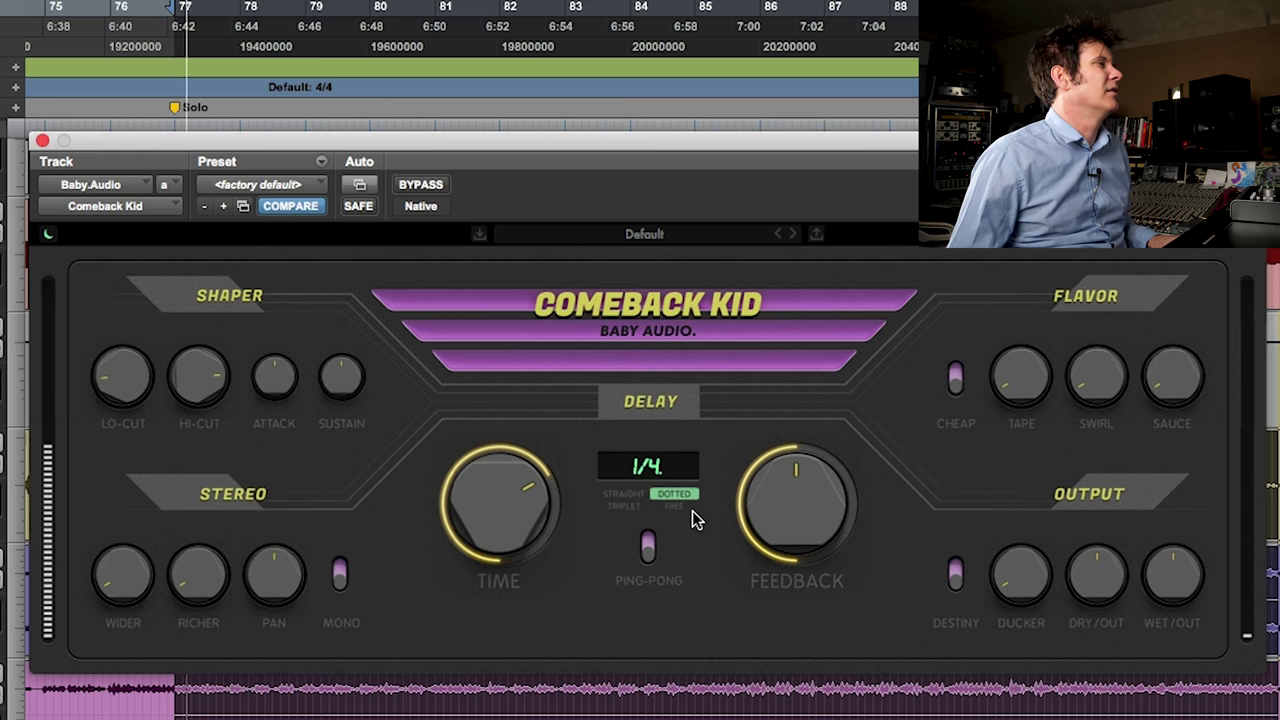
left_click(652, 548)
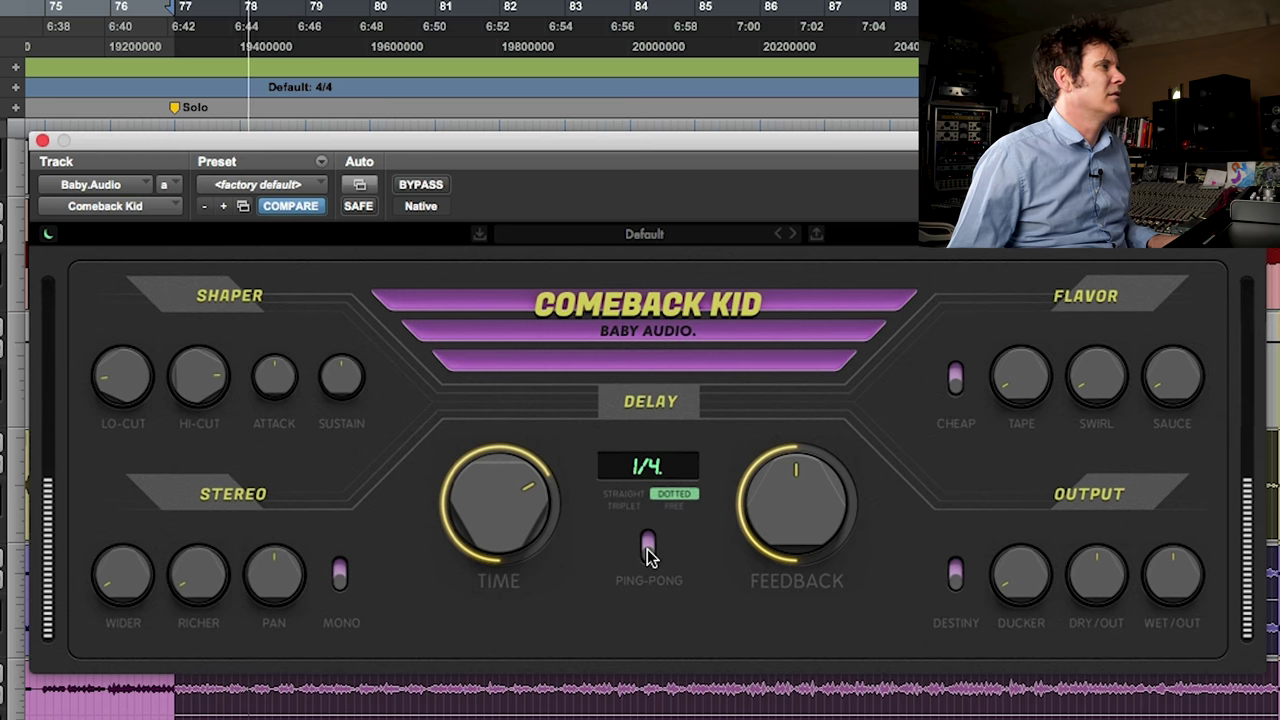
left_click(647, 560)
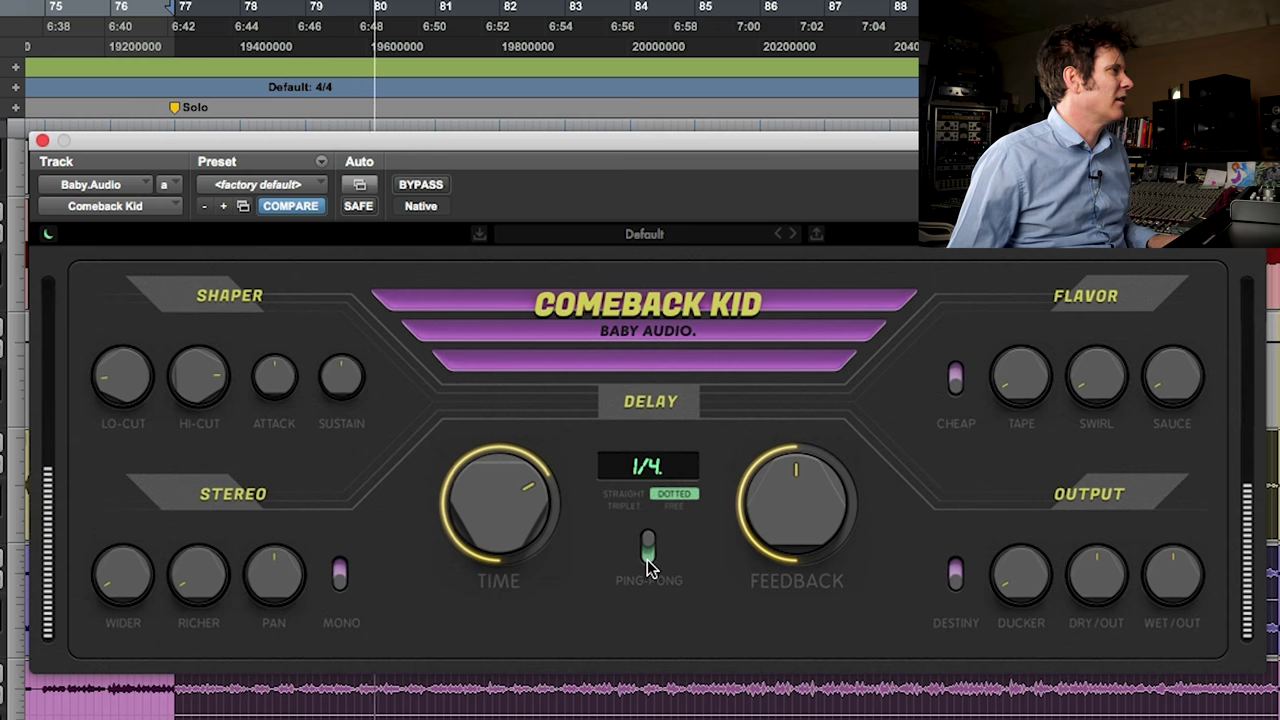
Widen the Baby.Audio delay by raising Wider slightly and Richer to just below noon.
left_click_drag(114, 560, 114, 531)
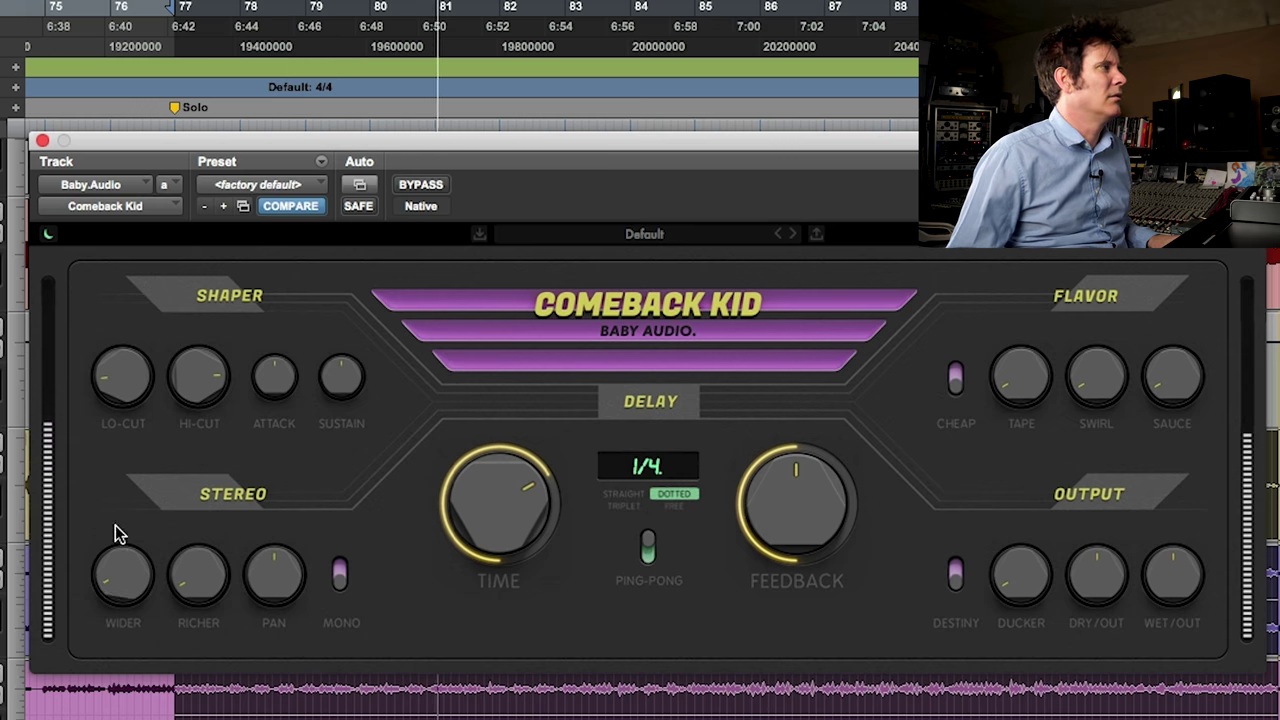
left_click_drag(197, 569, 209, 472)
Raise the Baby.Audio delay's Tape and Swirl to between ten and eleven o'clock and Sauce to noon.
left_click_drag(1020, 378, 1029, 323)
left_click_drag(1097, 362, 1103, 294)
left_click_drag(1151, 374, 1165, 309)
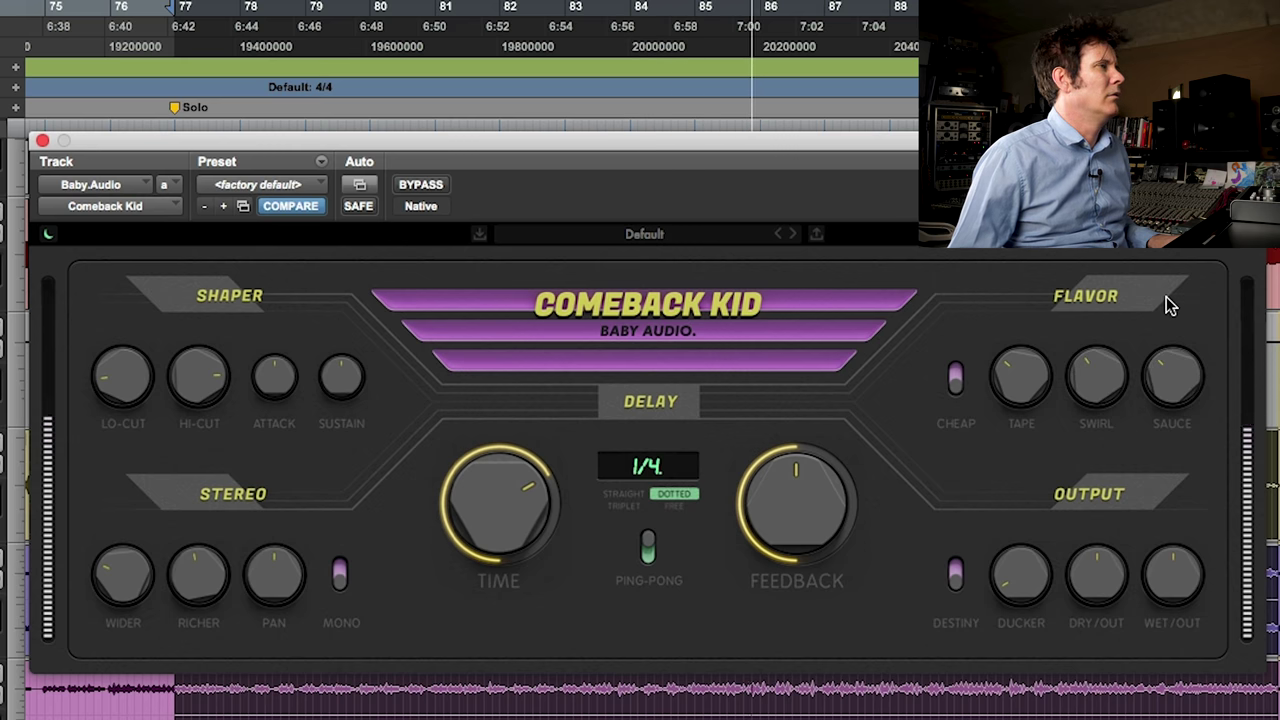
left_click_drag(1168, 291, 1181, 249)
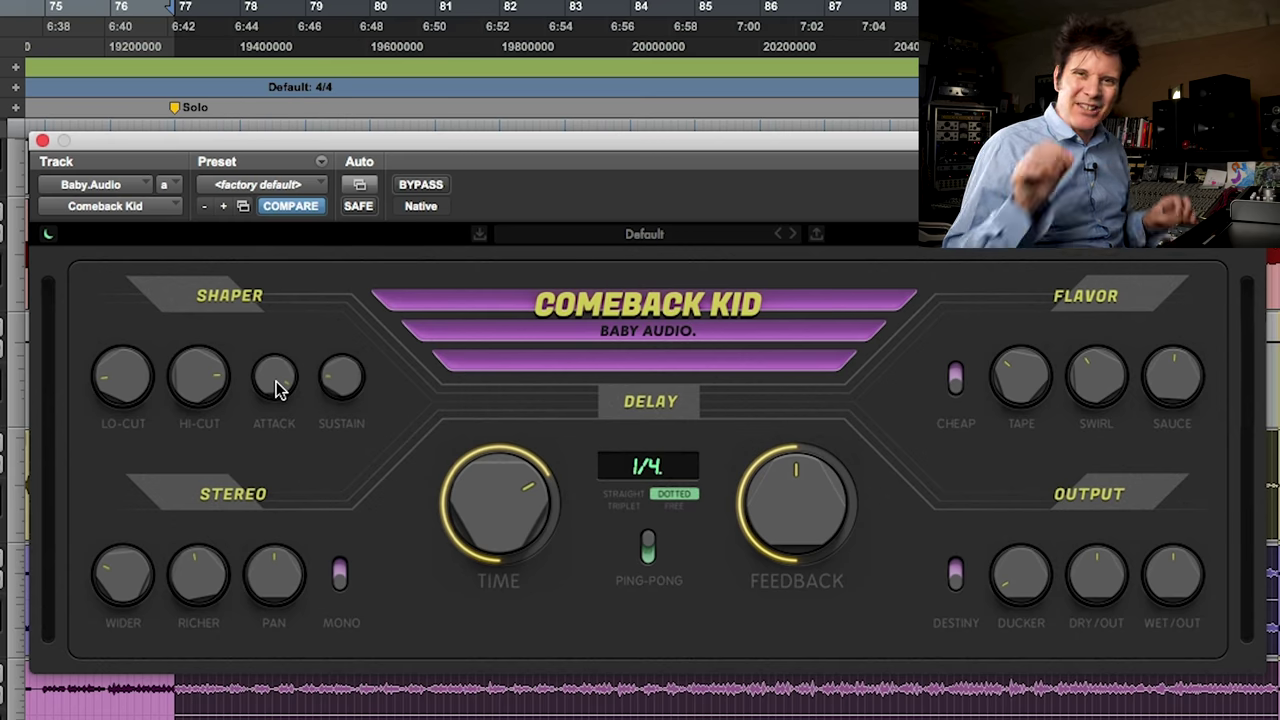
Play the Leslie section and raise the delay's Sauce to about two o'clock.
key("space")
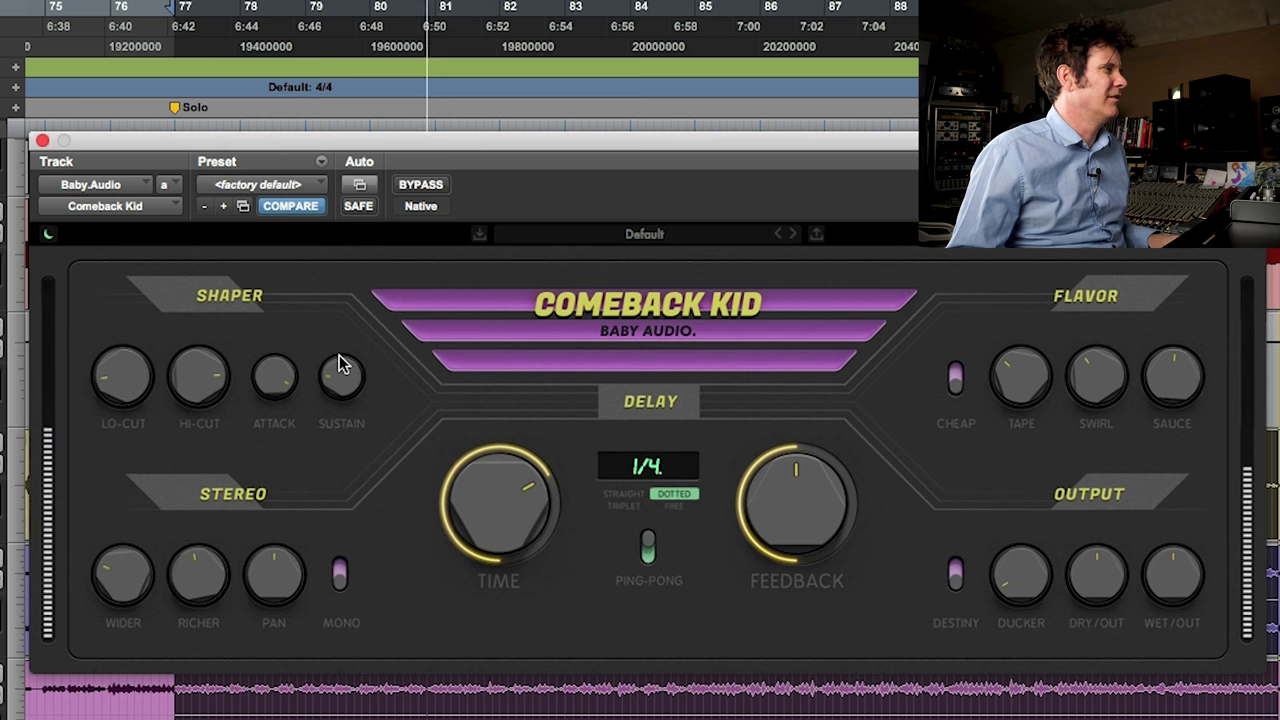
left_click_drag(1174, 375, 1187, 322)
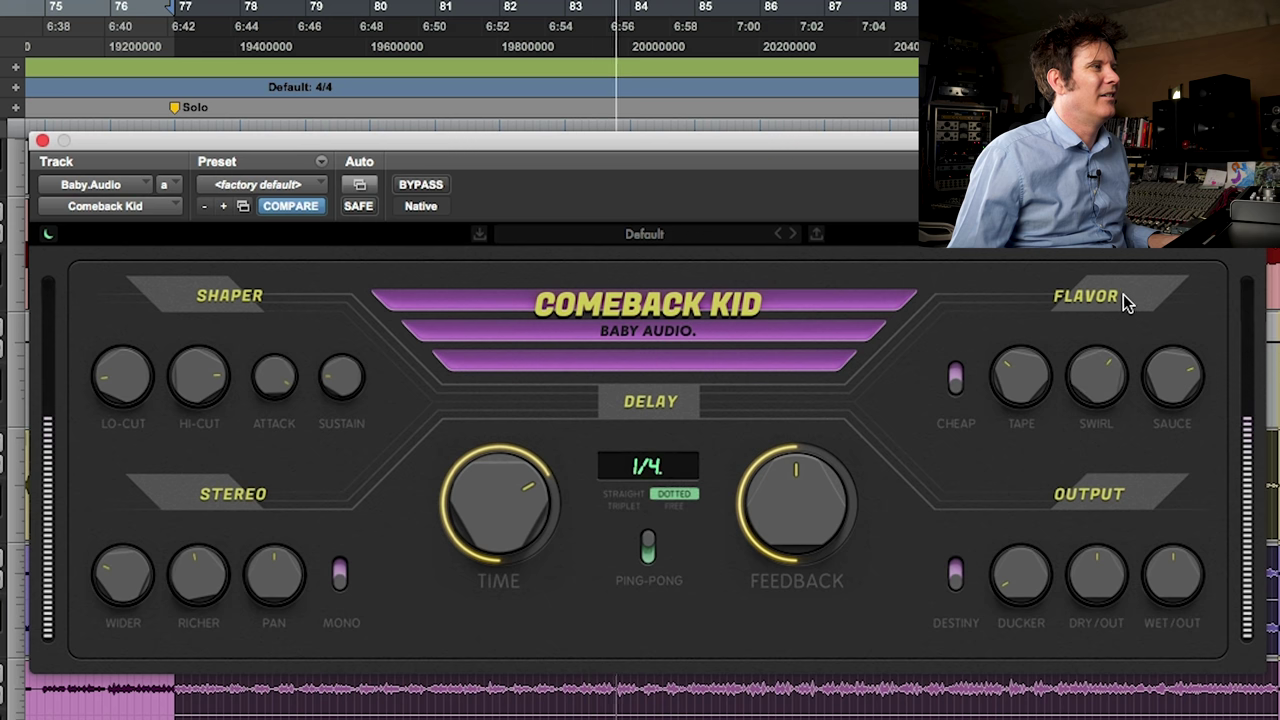
Turn on Destiny and bring Dry/Out to its minimum on the Baby.Audio delay.
left_click(955, 578)
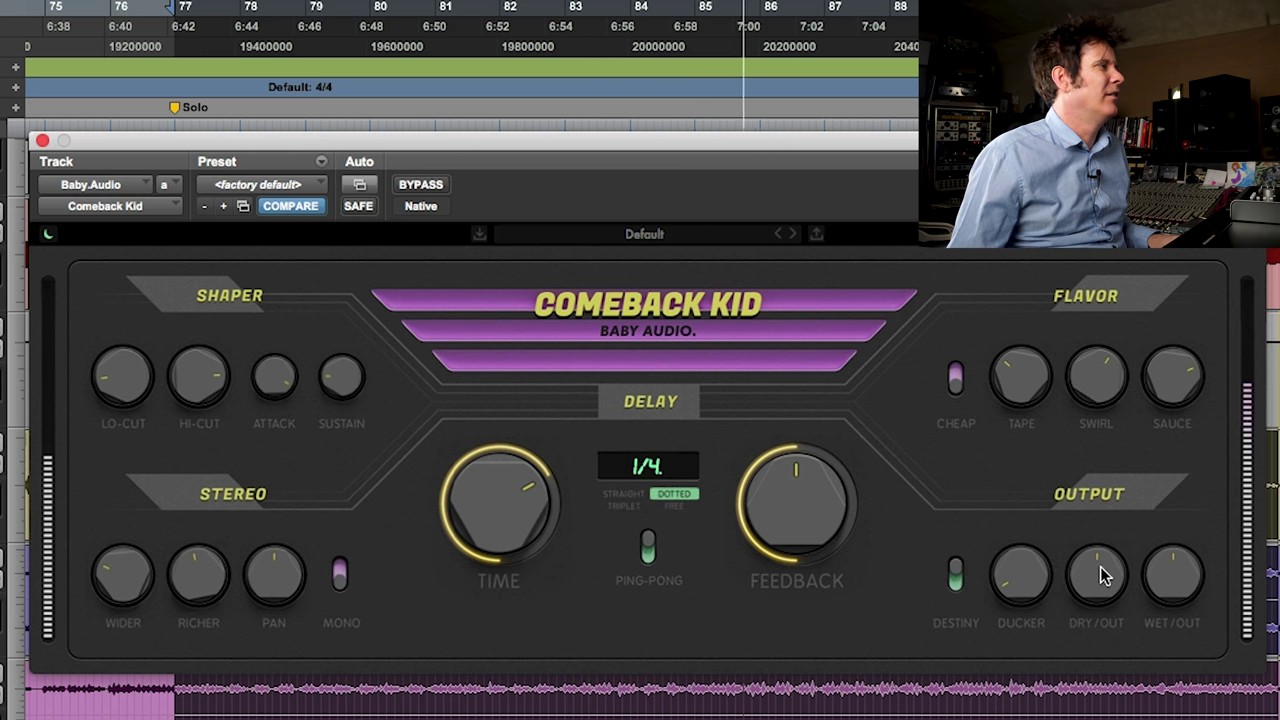
left_click_drag(1098, 587, 1098, 670)
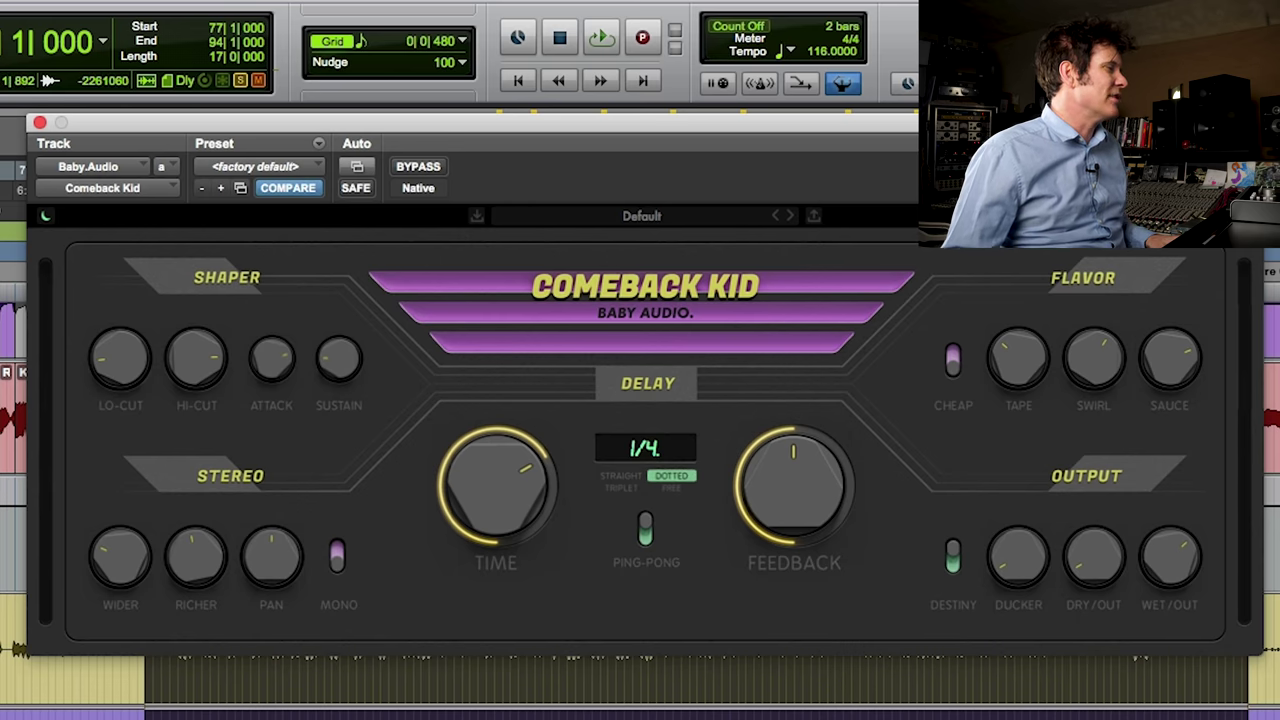
Play bars 77 to 94 with the Leslie delay, soloed and in the full mix, and adjust its Wet/Out level.
key("space")
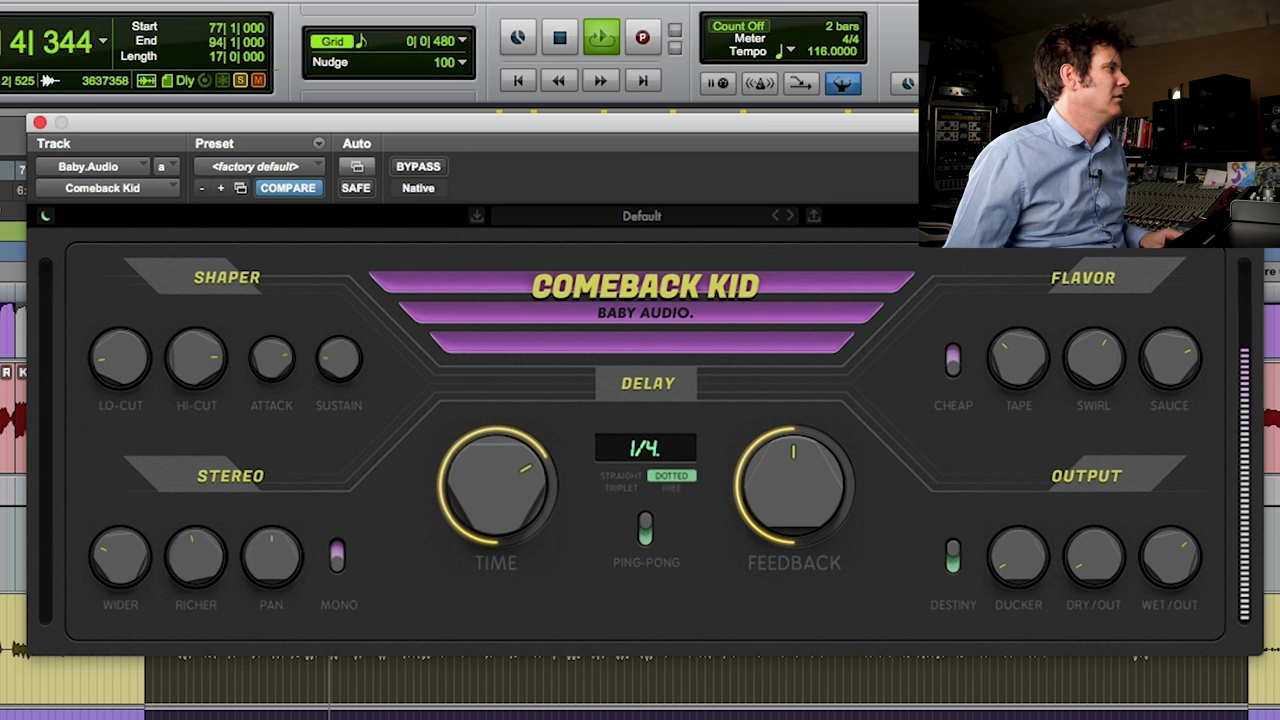
key("space")
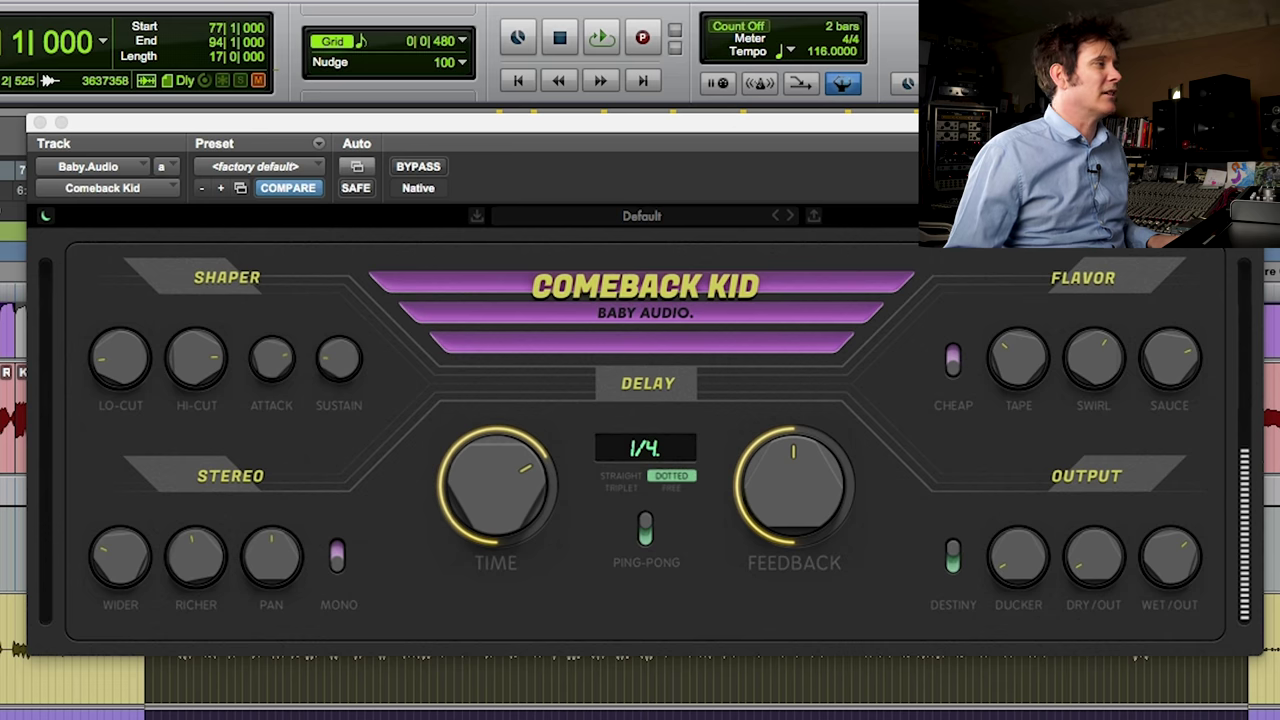
key("space")
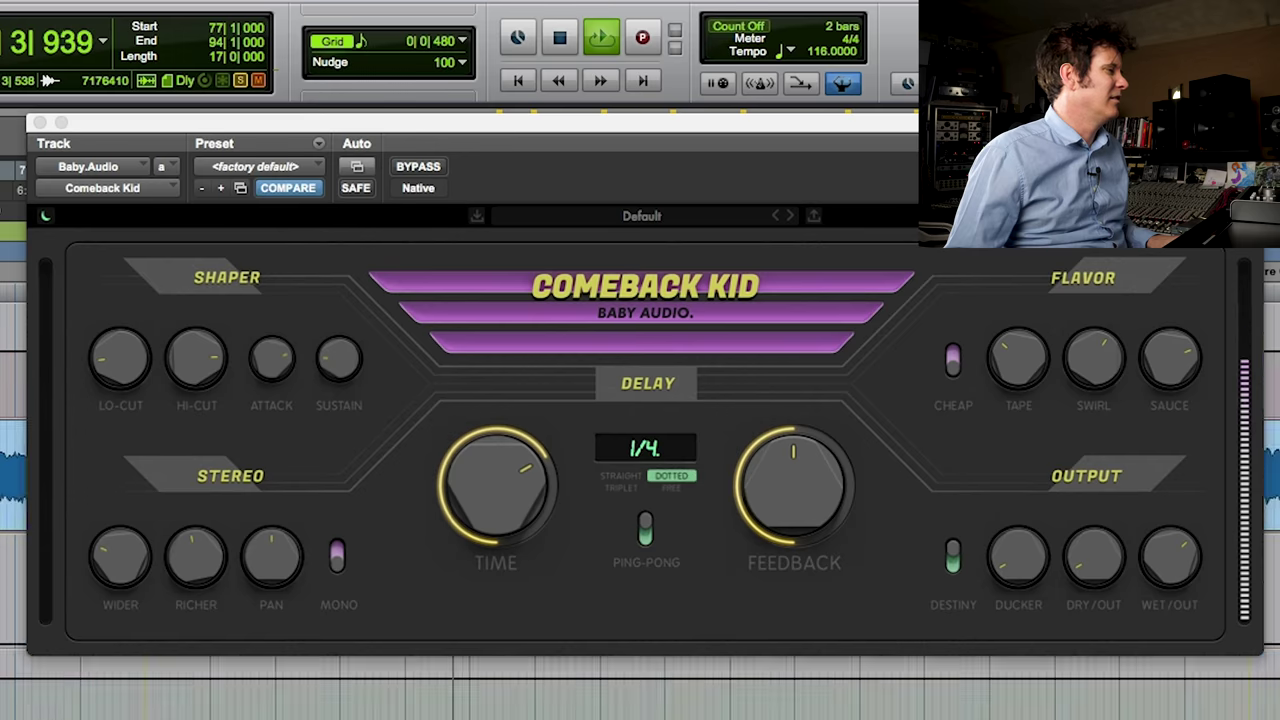
left_click(1149, 568)
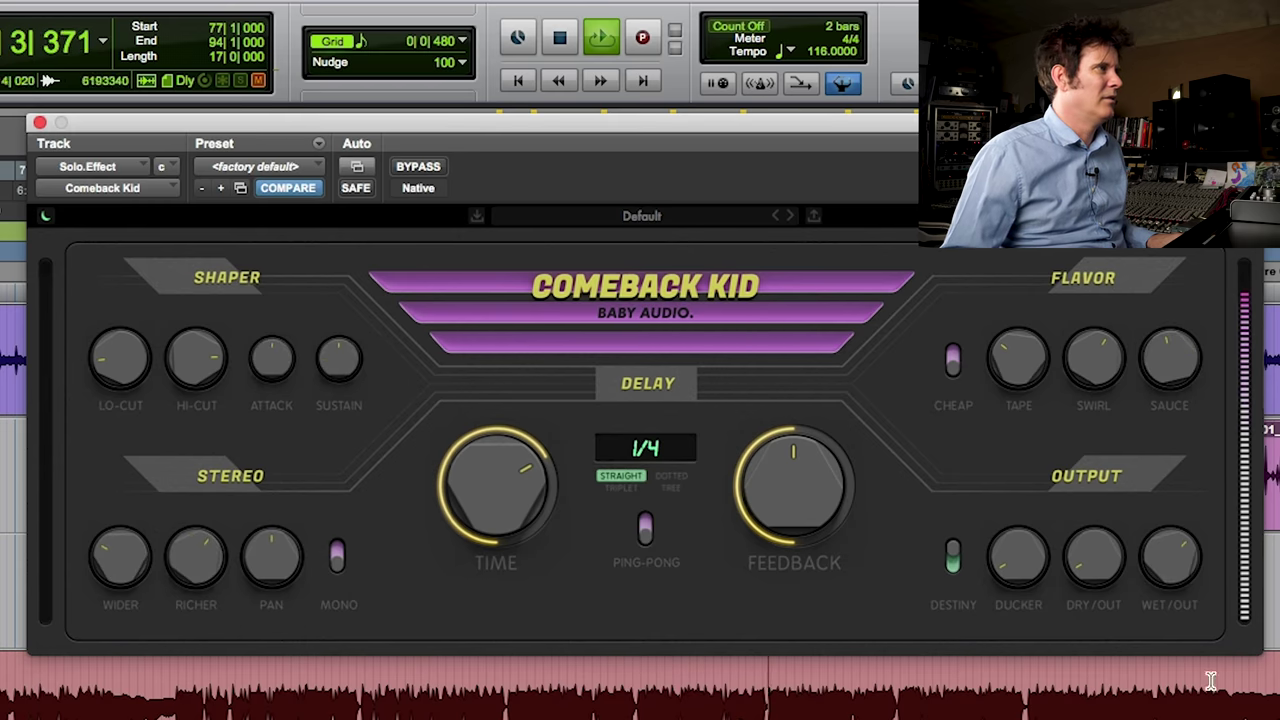
Close the Solo.Effect delay window and reopen the Comeback Kid on the Baby.Audio track.
left_click(39, 122)
scroll(1042, 607, "down", 15)
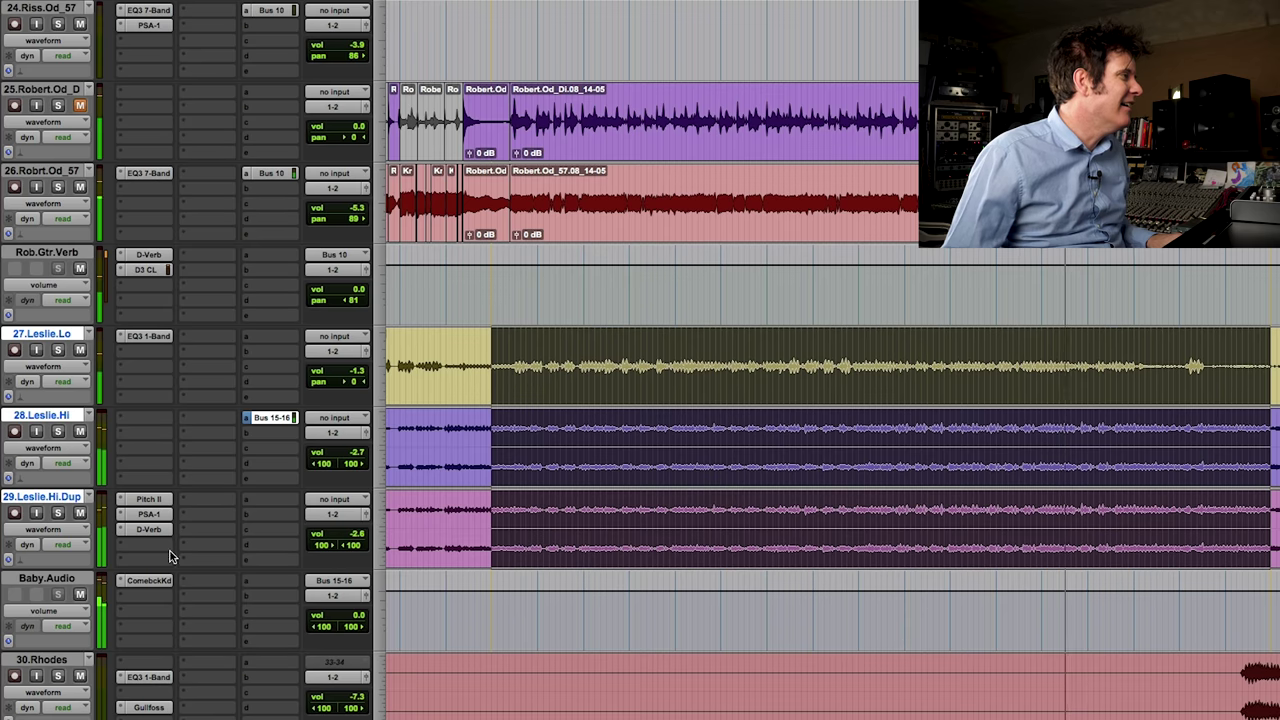
left_click(151, 591)
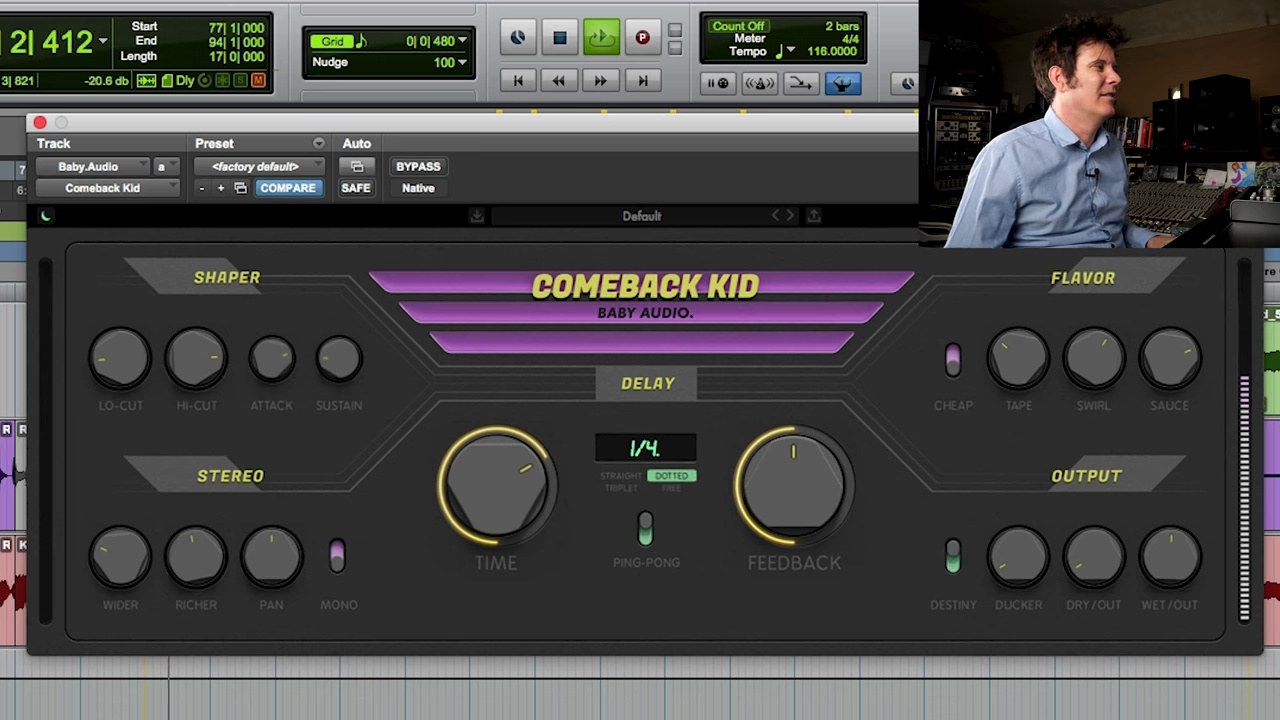
Stop playback and lower the Baby.Audio track's volume to about -6 dB.
key("space")
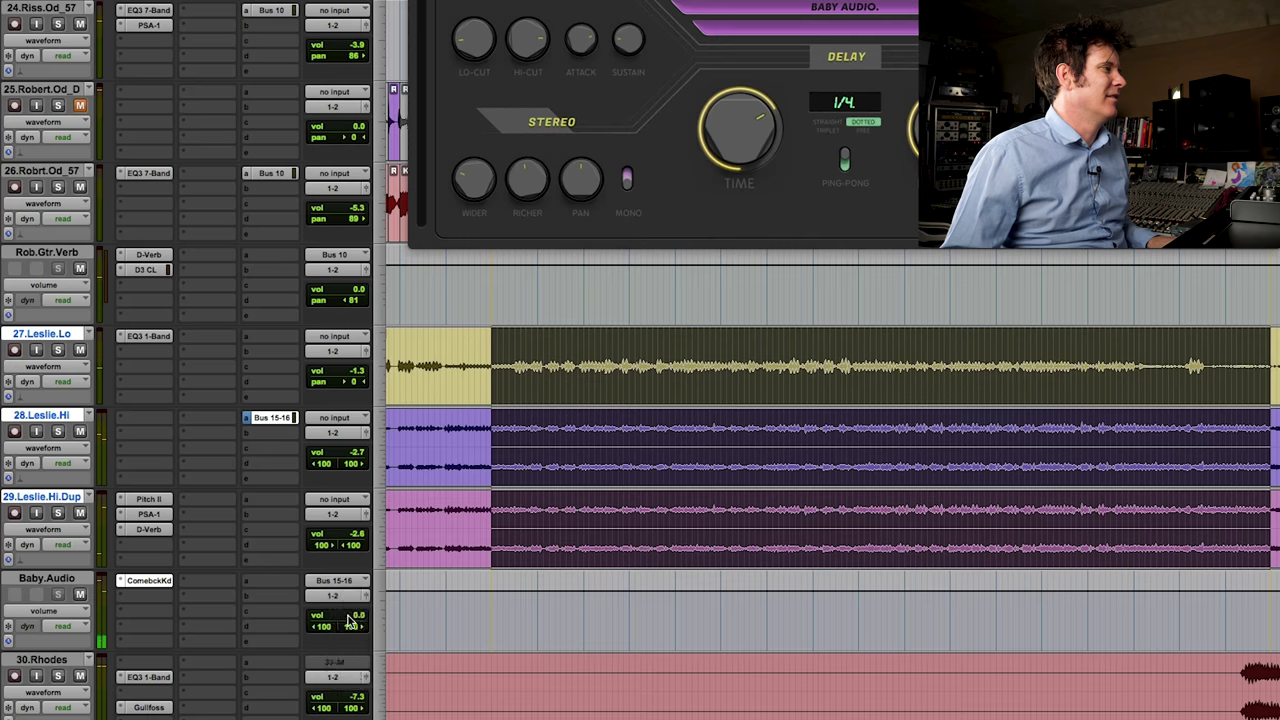
left_click(347, 622)
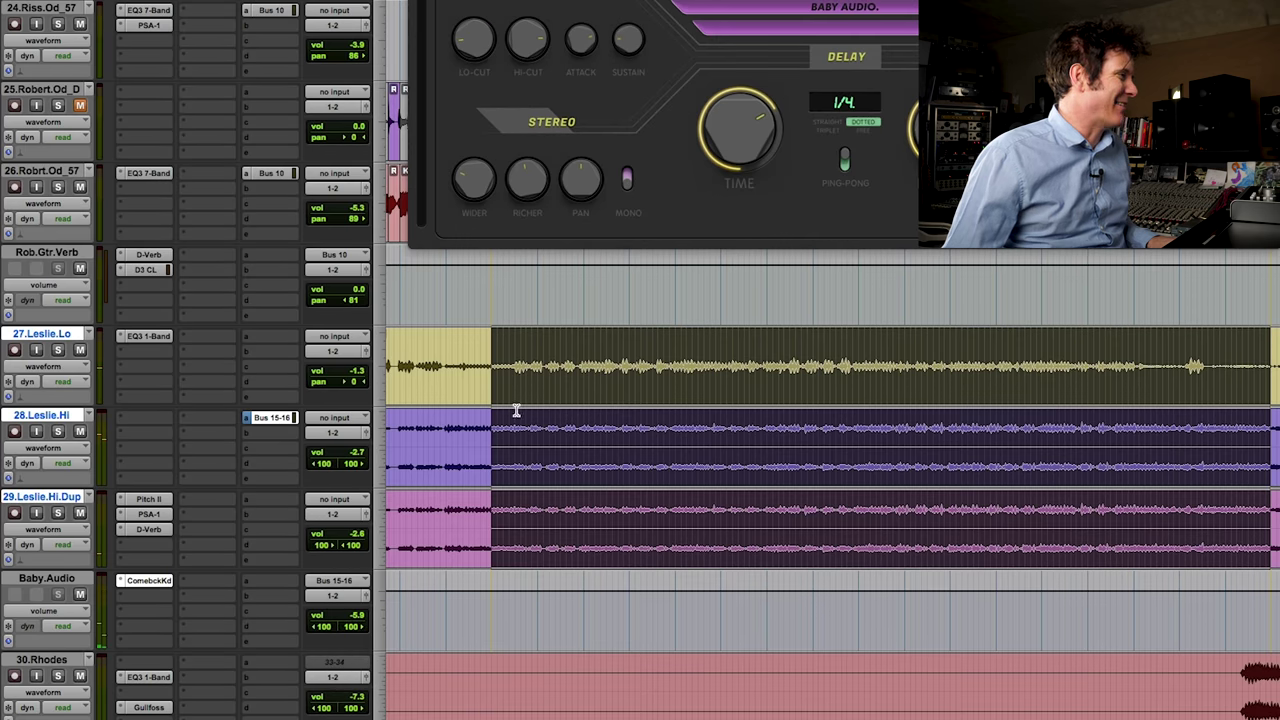
Play the Leslie section with the Leslie tracks soloed, compare it with the Baby.Audio delay muted, raise its Wet/Out, and restore the full mix.
left_click(442, 352)
key("space")
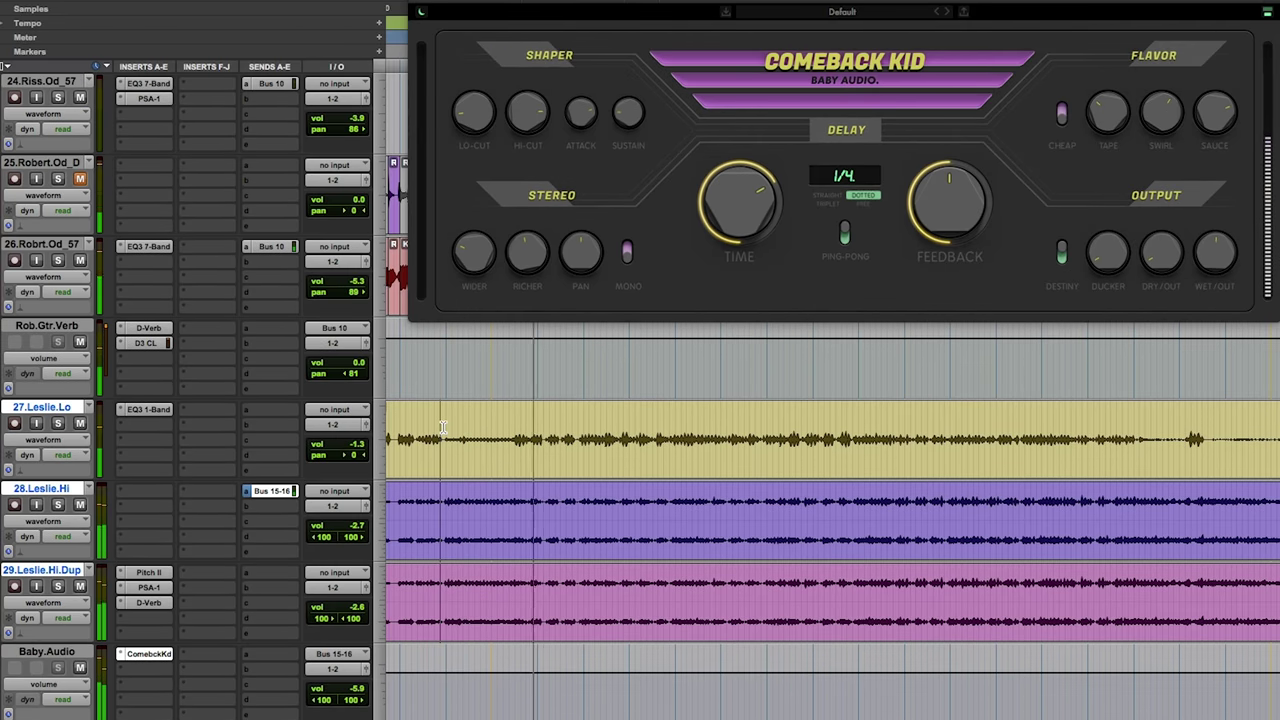
left_click(58, 505)
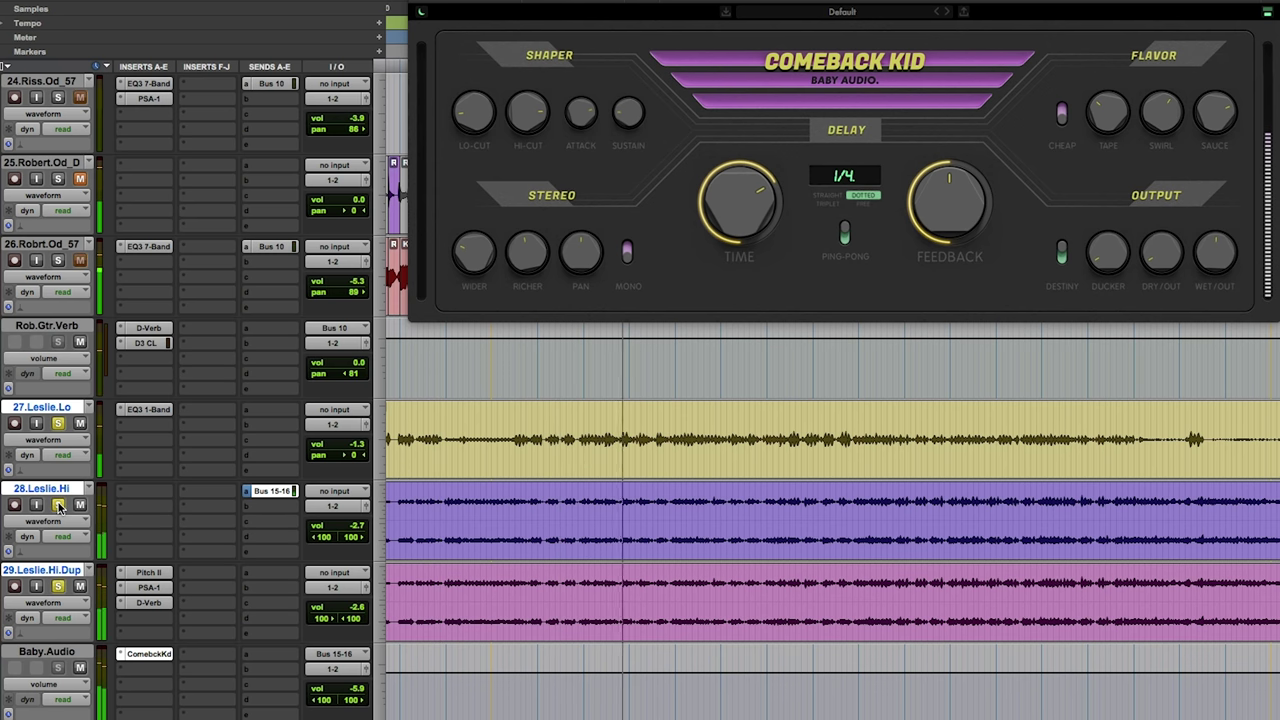
left_click(81, 668)
left_click(81, 668)
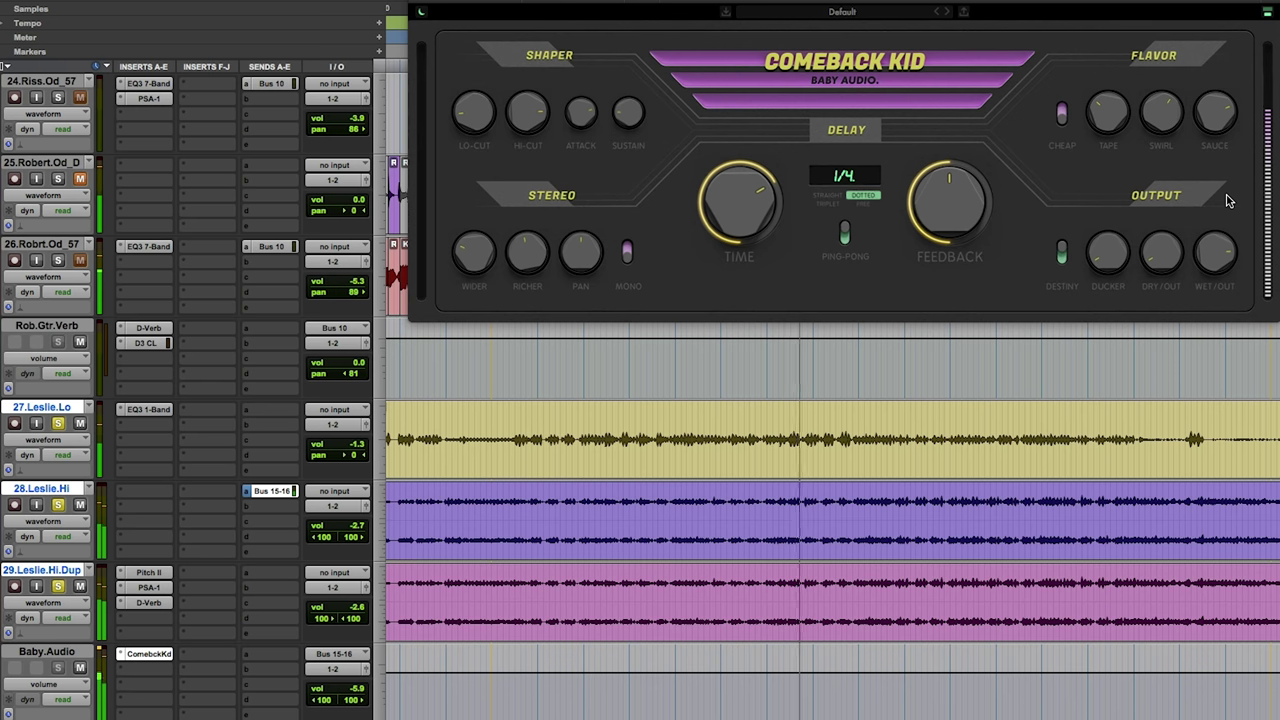
left_click(59, 587)
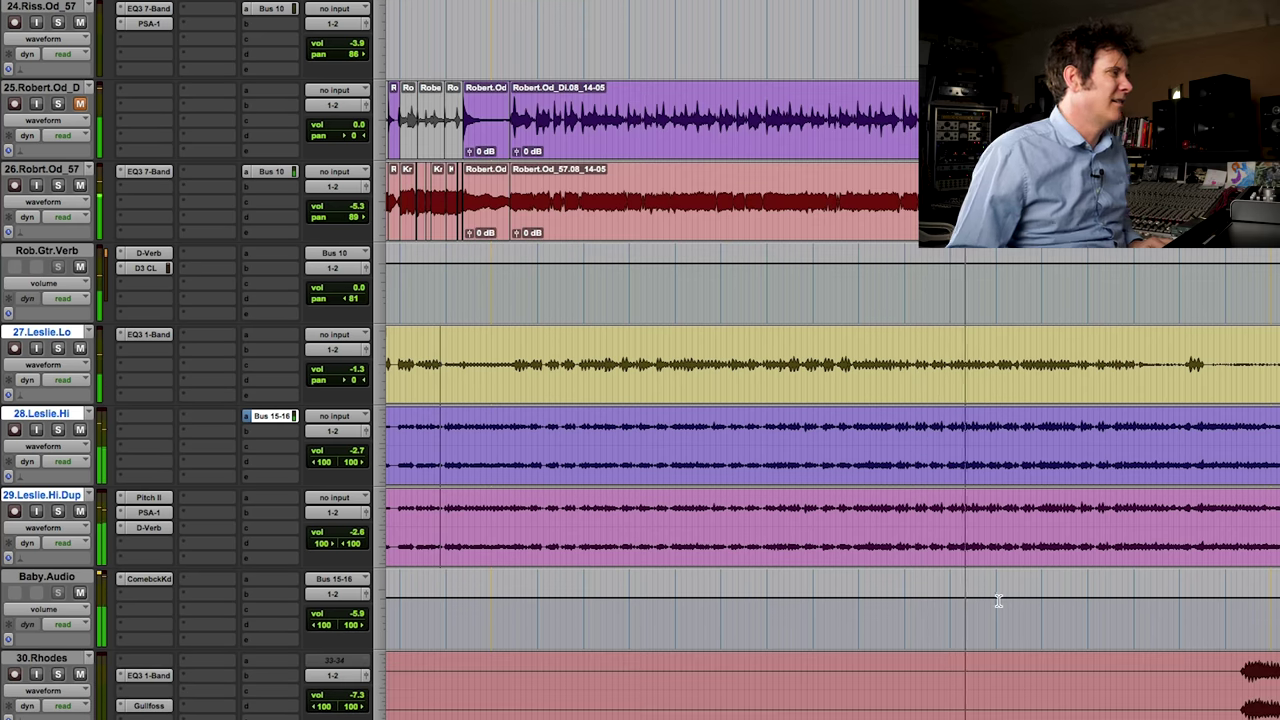
Locate the vocal entry alongside the Rhodes part and set the playback start at 94|1|480, just before the first phrase on 31.Vocal.
scroll(998, 600, "up", 3)
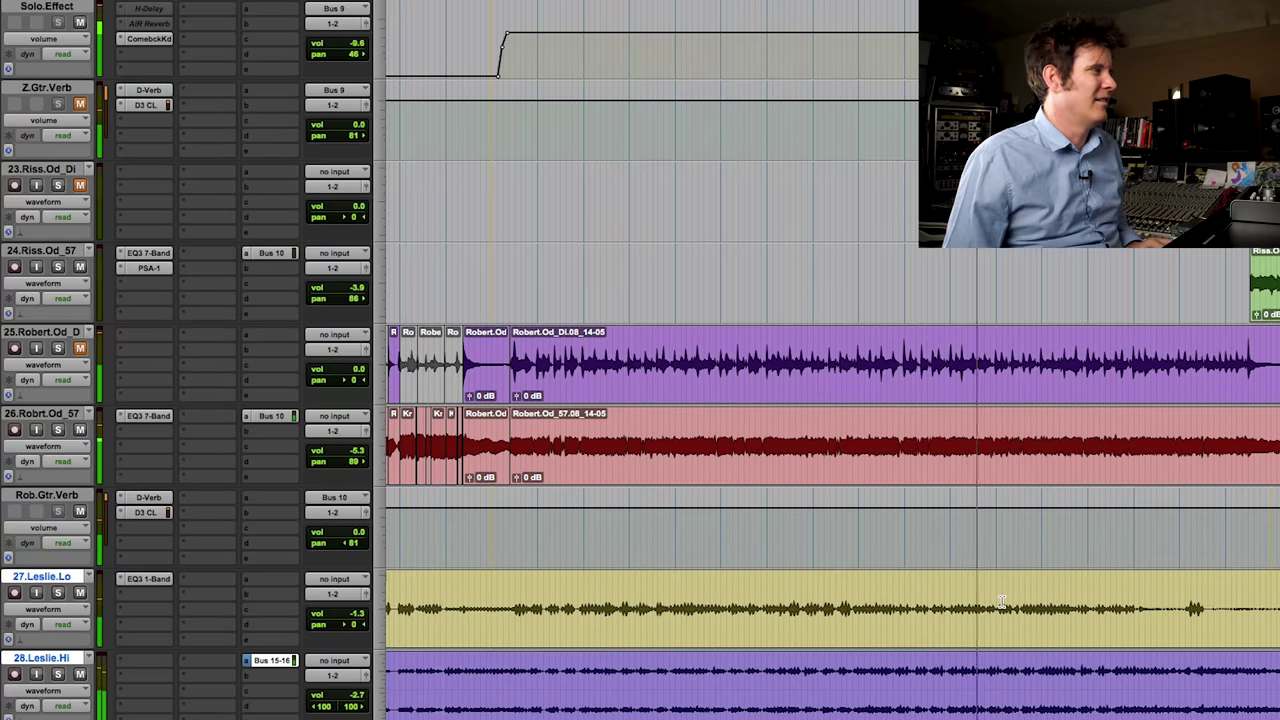
scroll(998, 600, "up", 3)
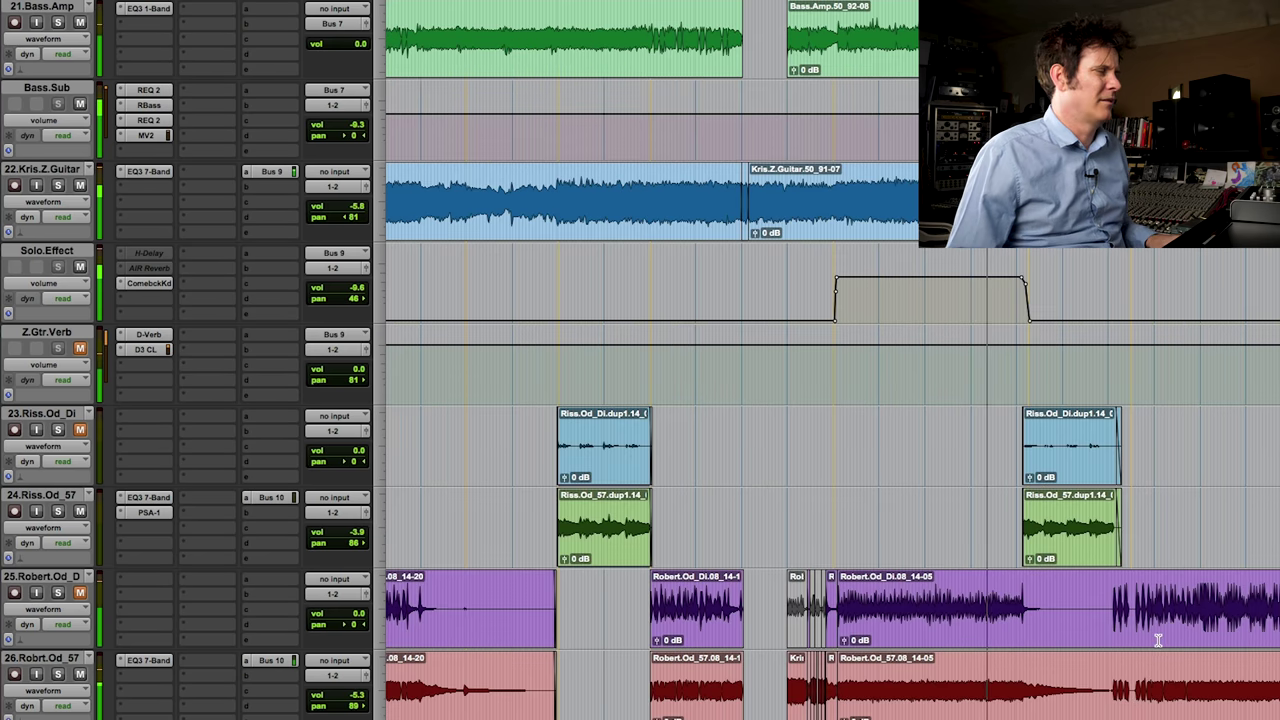
scroll(1148, 638, "down", 3)
scroll(1148, 638, "down", 8)
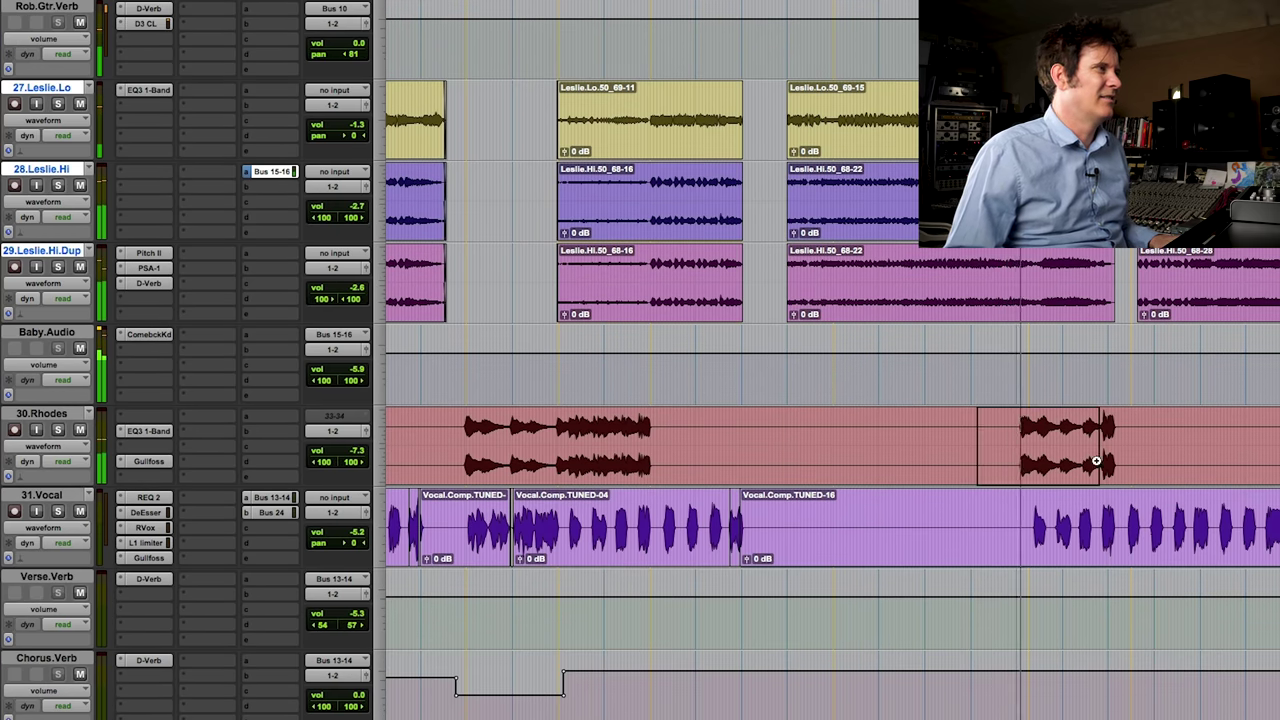
key("super+]")
key("super+]")
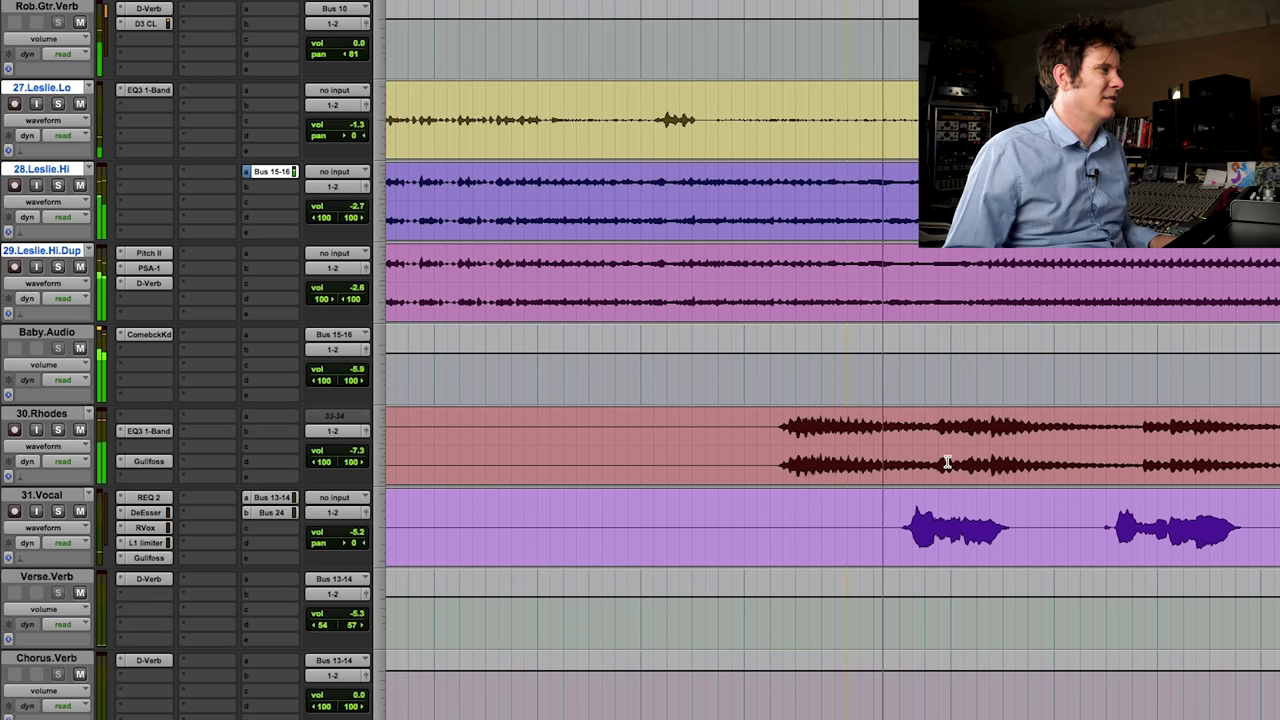
key("super+[")
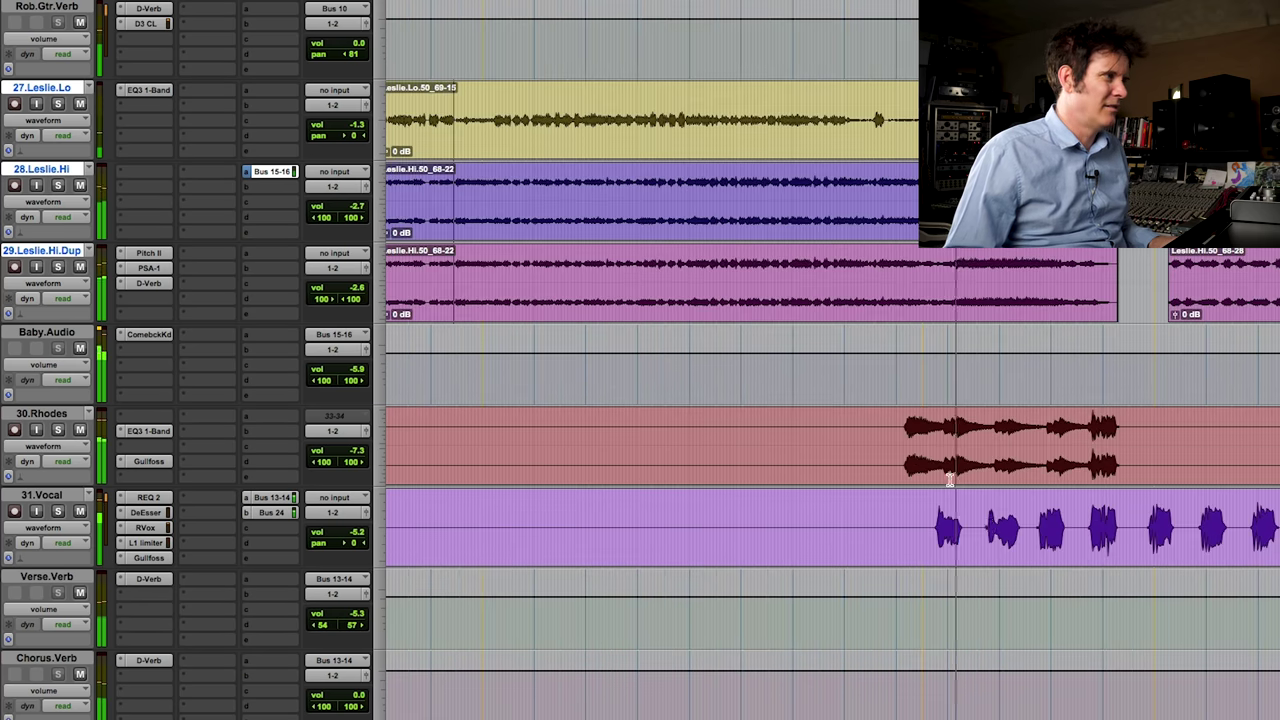
left_click(933, 520)
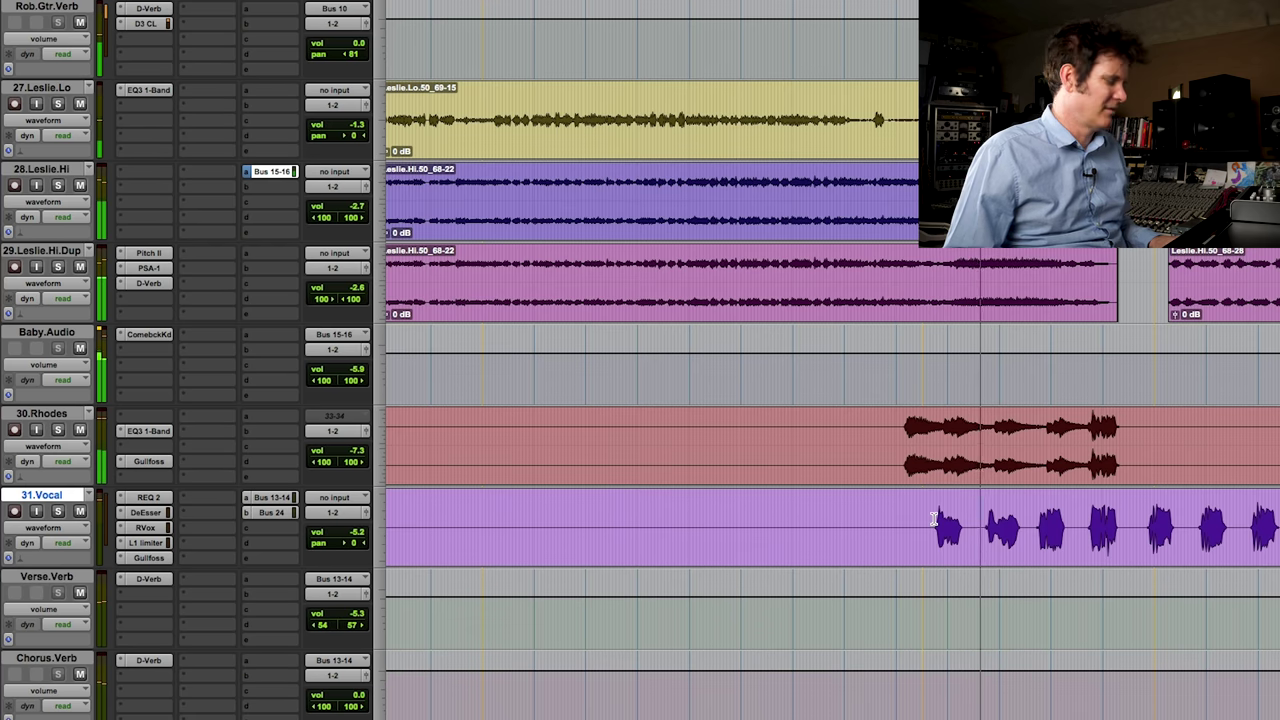
key("super+[")
key("super+[")
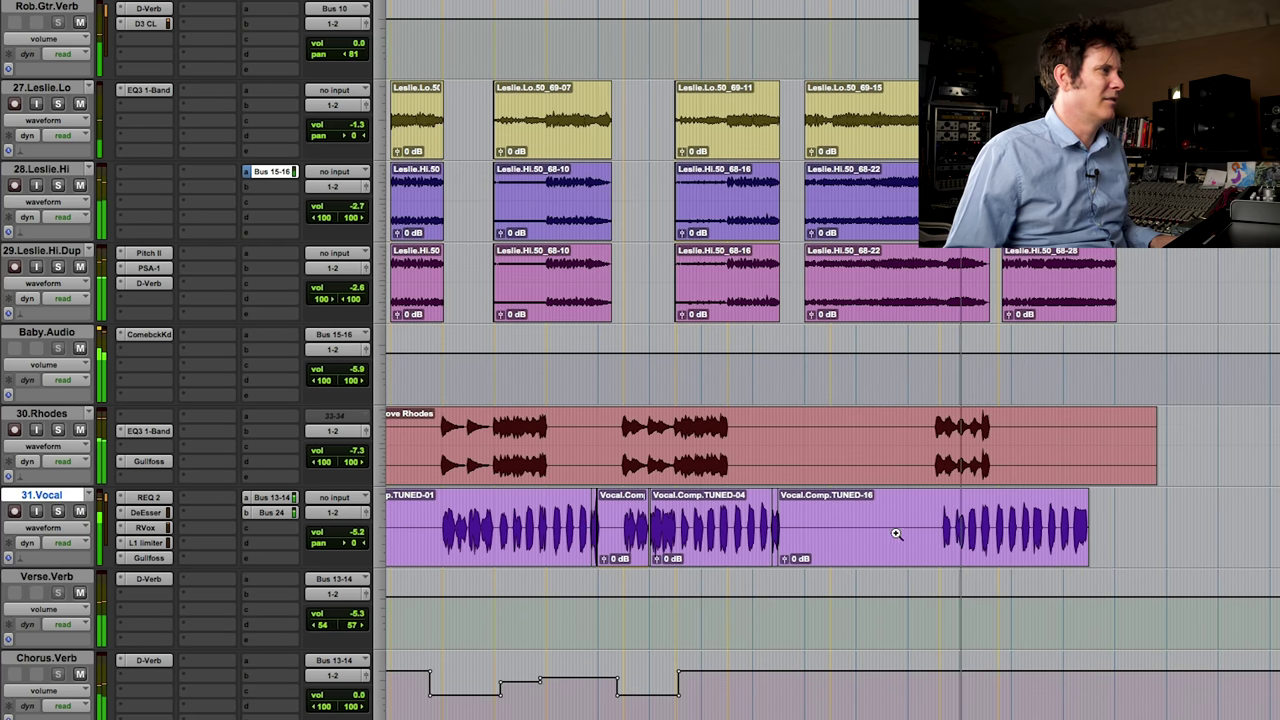
key("super+]")
key("super+]")
key("super+]")
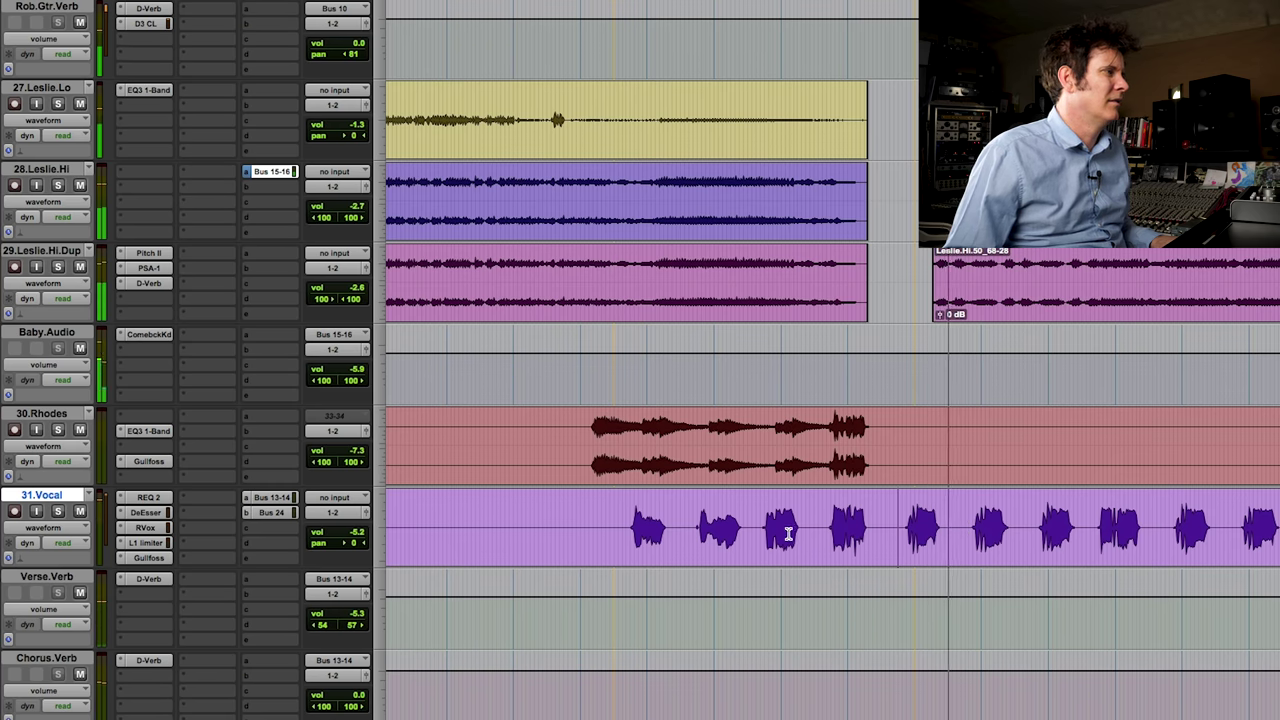
left_click(625, 515)
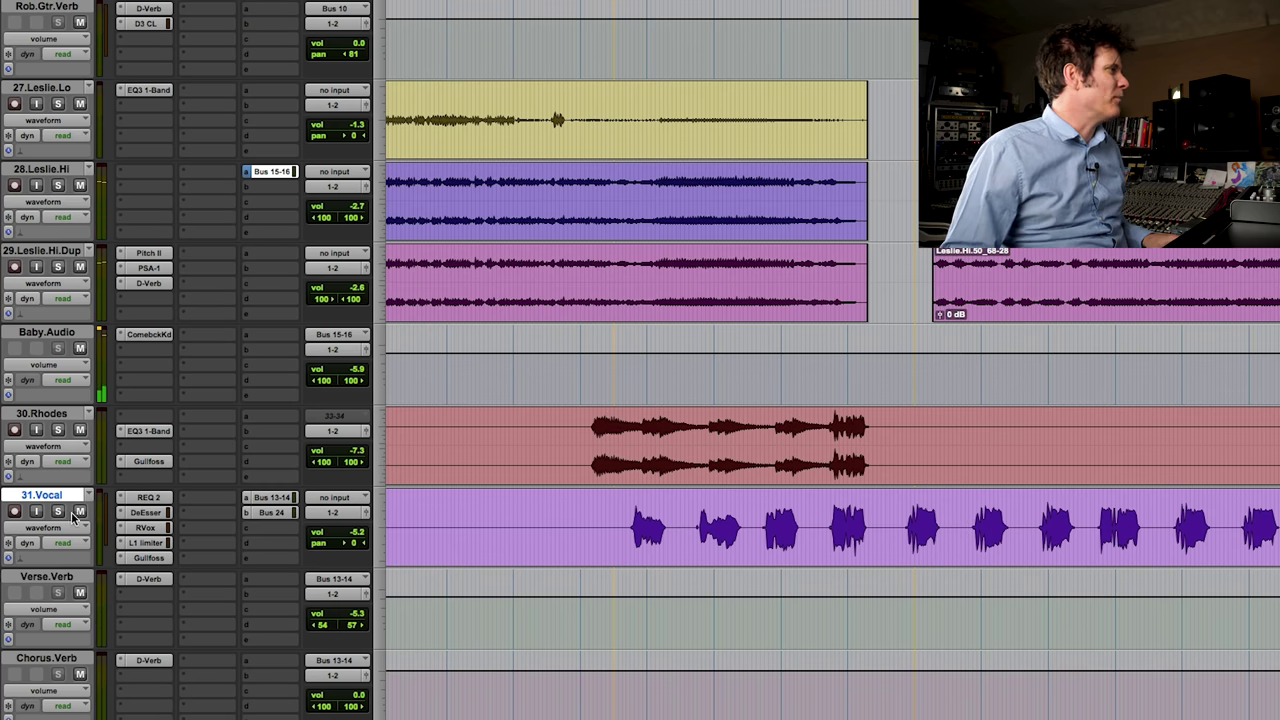
Insert Comeback Kid in slot f of the 31.Vocal track and raise its Wet/Out and Dry/Out levels during playback.
left_click(195, 505)
mouse_move(232, 497)
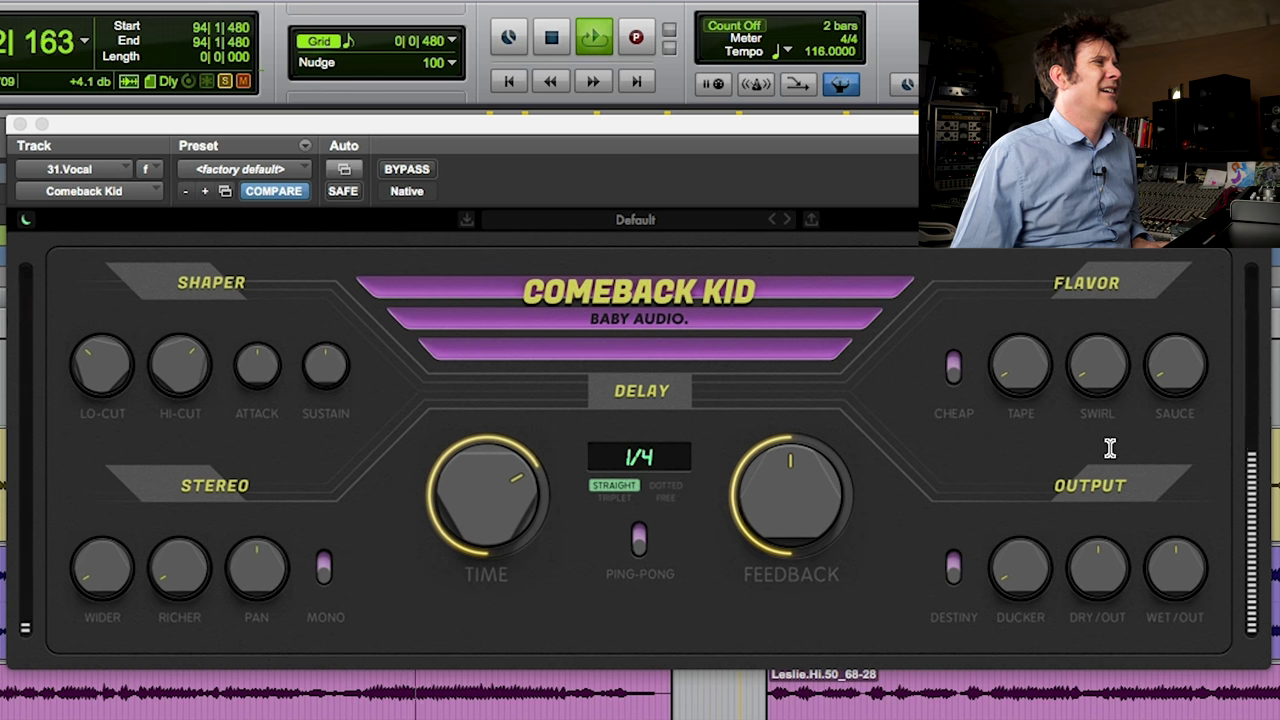
left_click(1182, 548)
left_click_drag(1182, 548, 1185, 510)
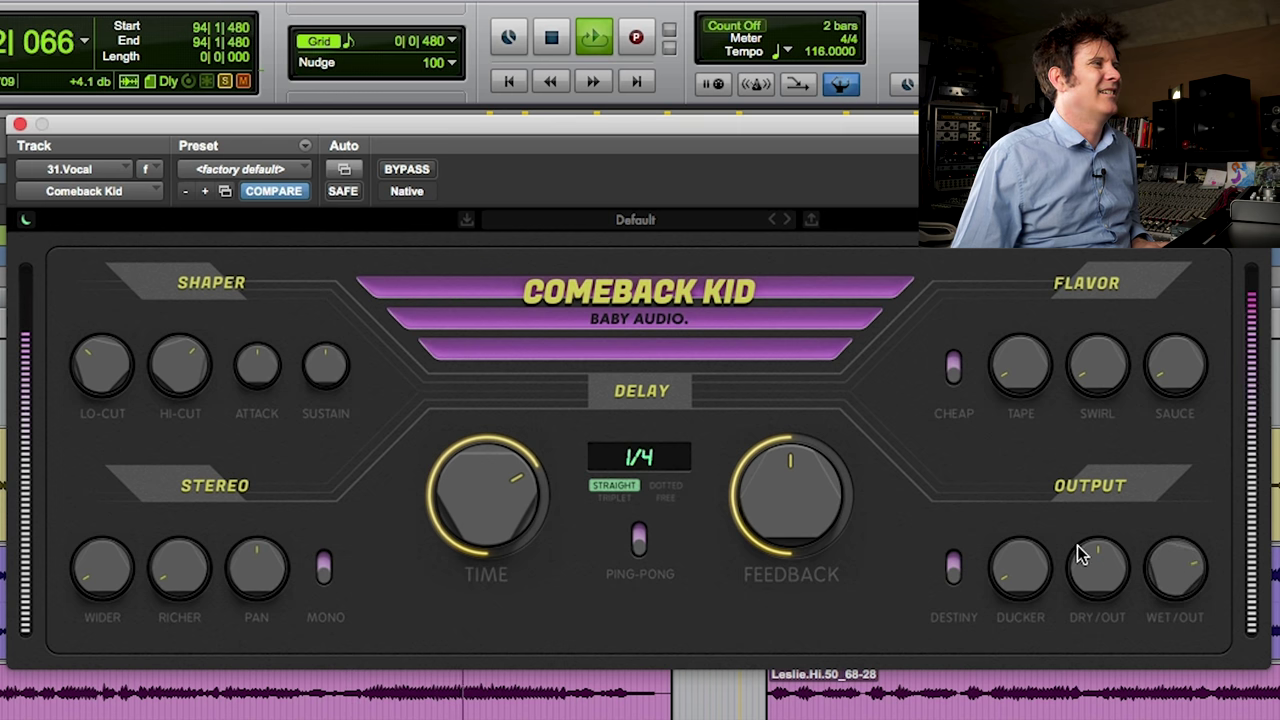
left_click_drag(1089, 555, 1091, 545)
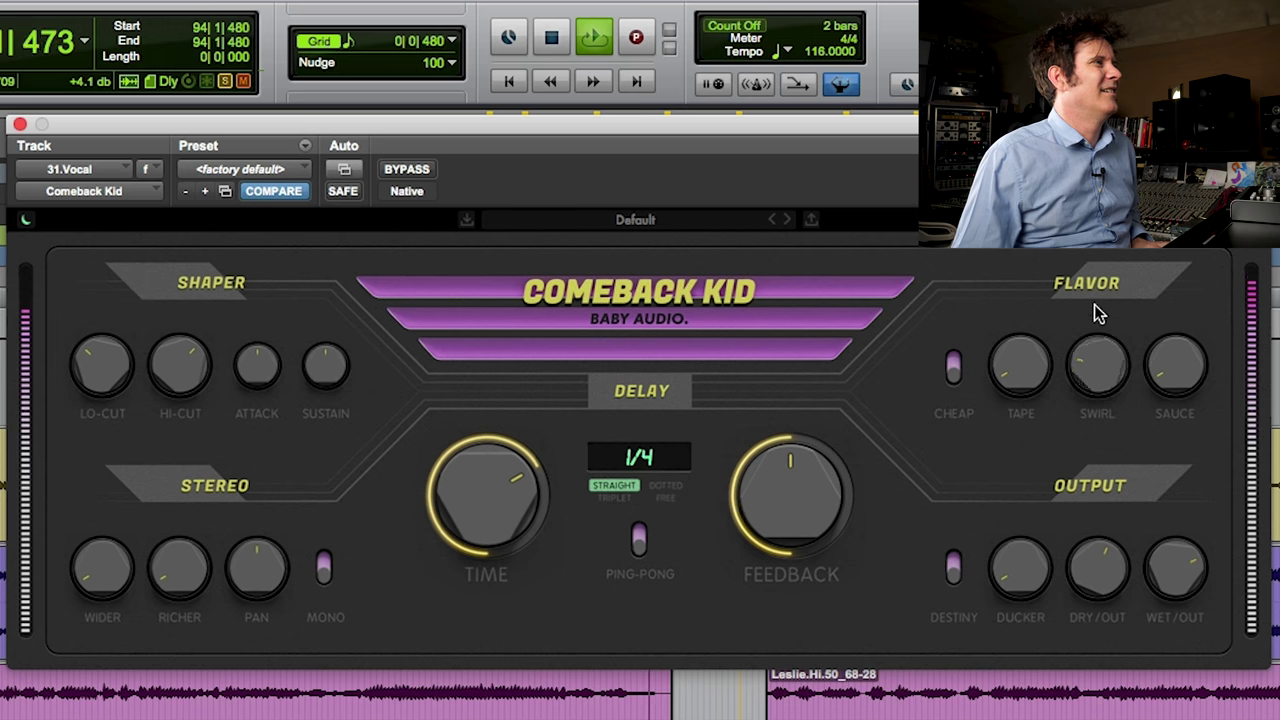
Raise Tape, Swirl, Sauce and Richer, bring Hi-Cut to about midway, turn on Destiny, and stop playback.
left_click_drag(1024, 357, 1034, 271)
left_click_drag(1100, 349, 1142, 330)
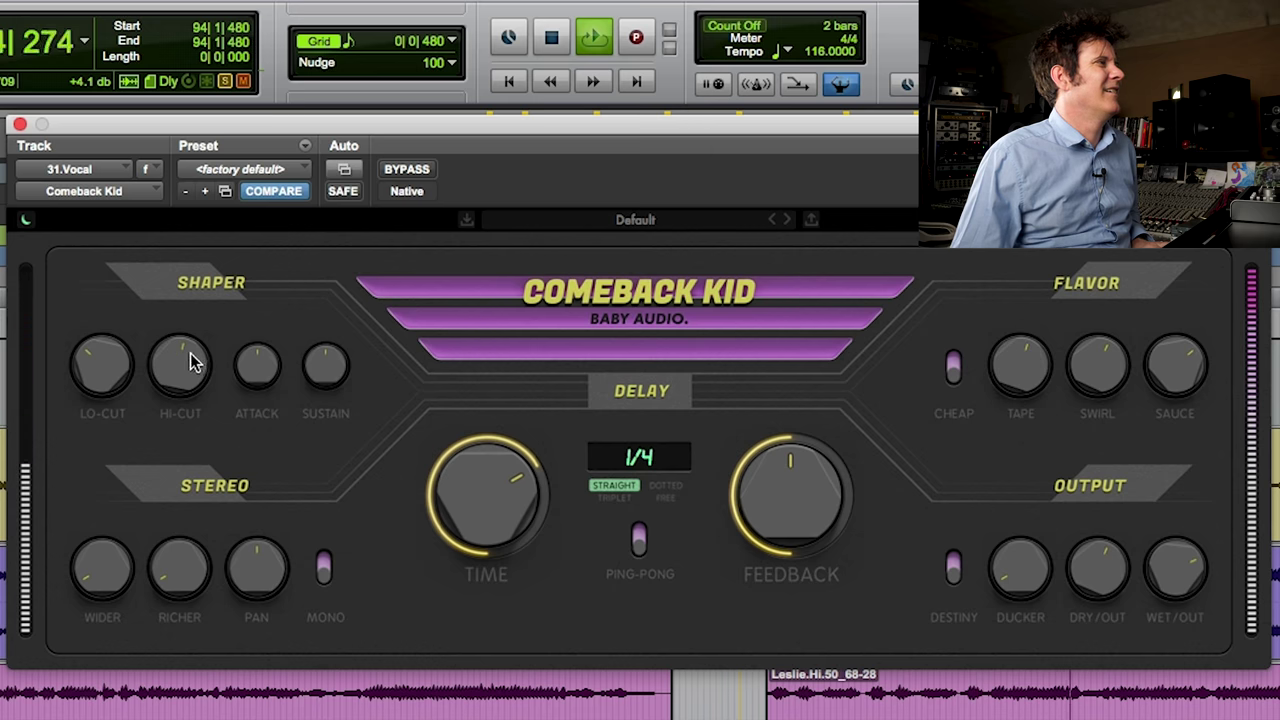
left_click(952, 568)
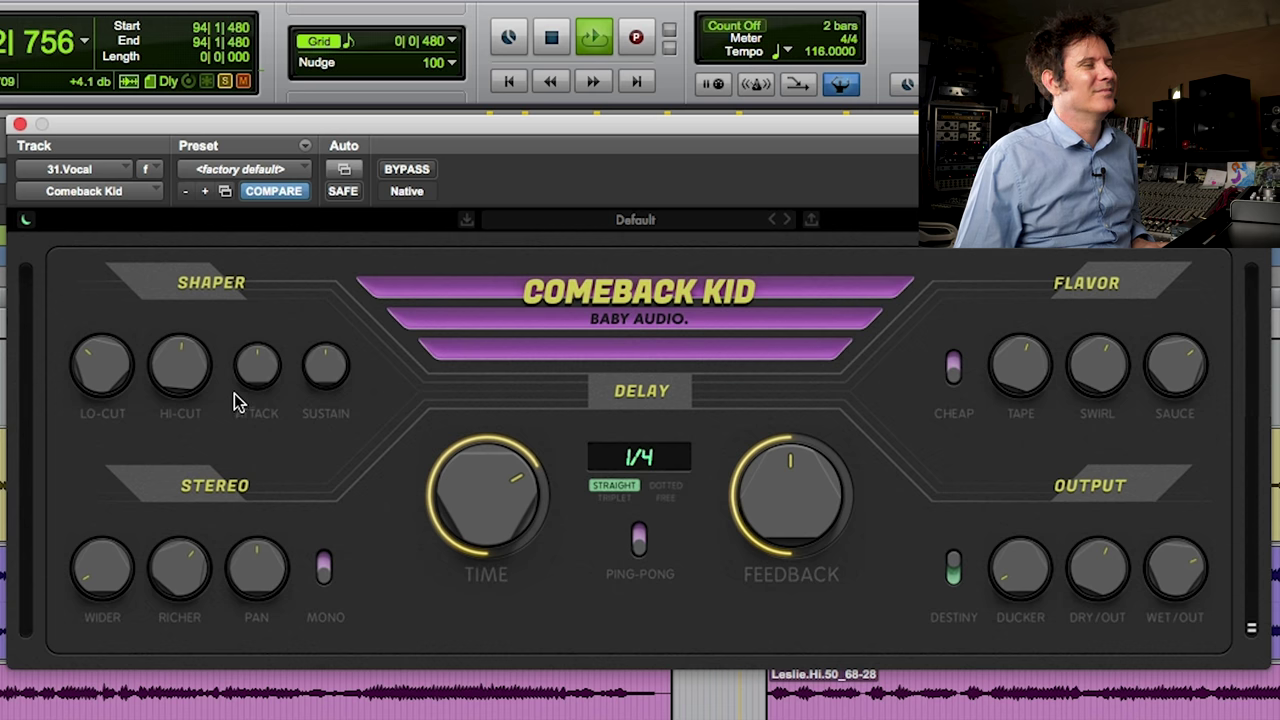
key("space")
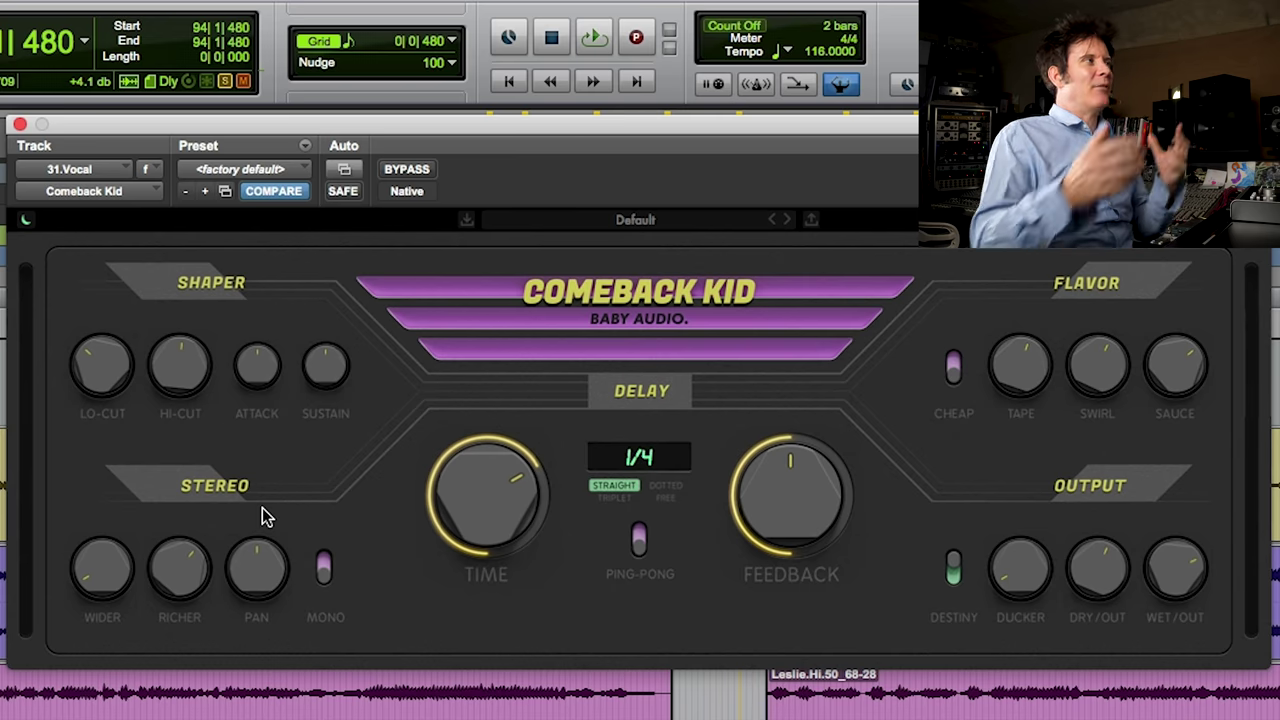
Examine the list of automatable Comeback Kid parameters for the vocal track's delay.
left_click(345, 171)
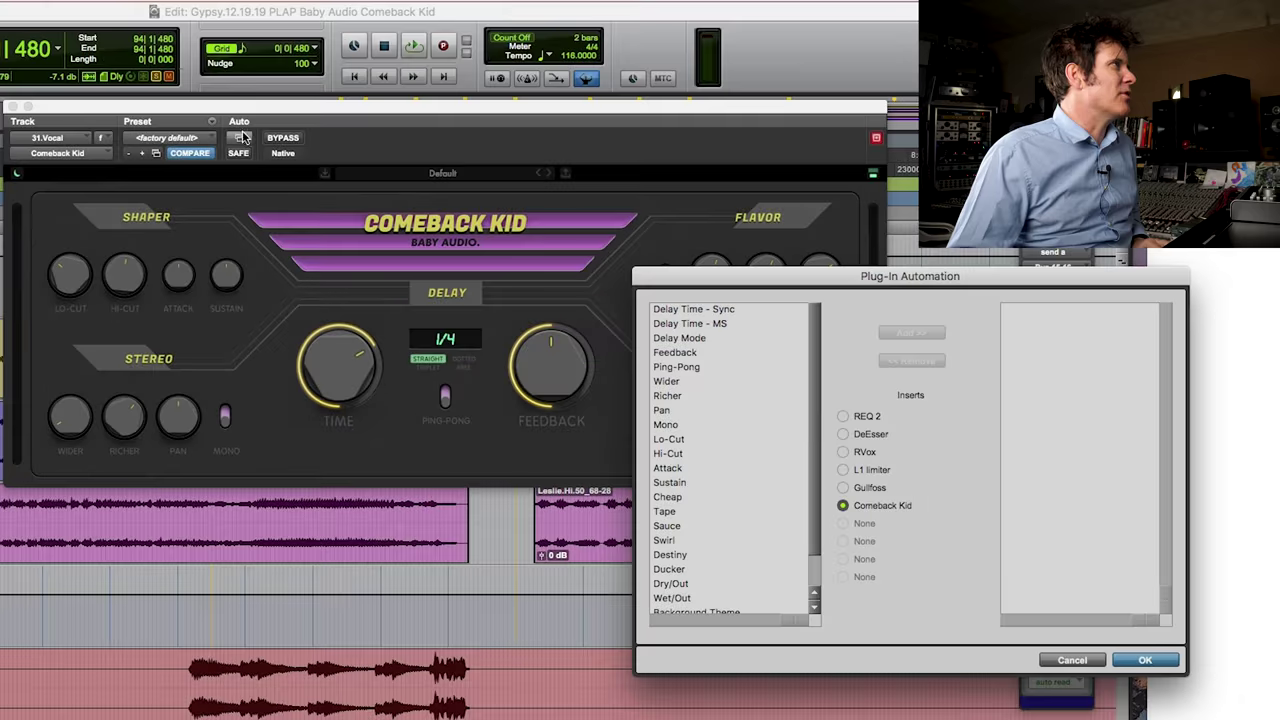
scroll(697, 330, "down", 3)
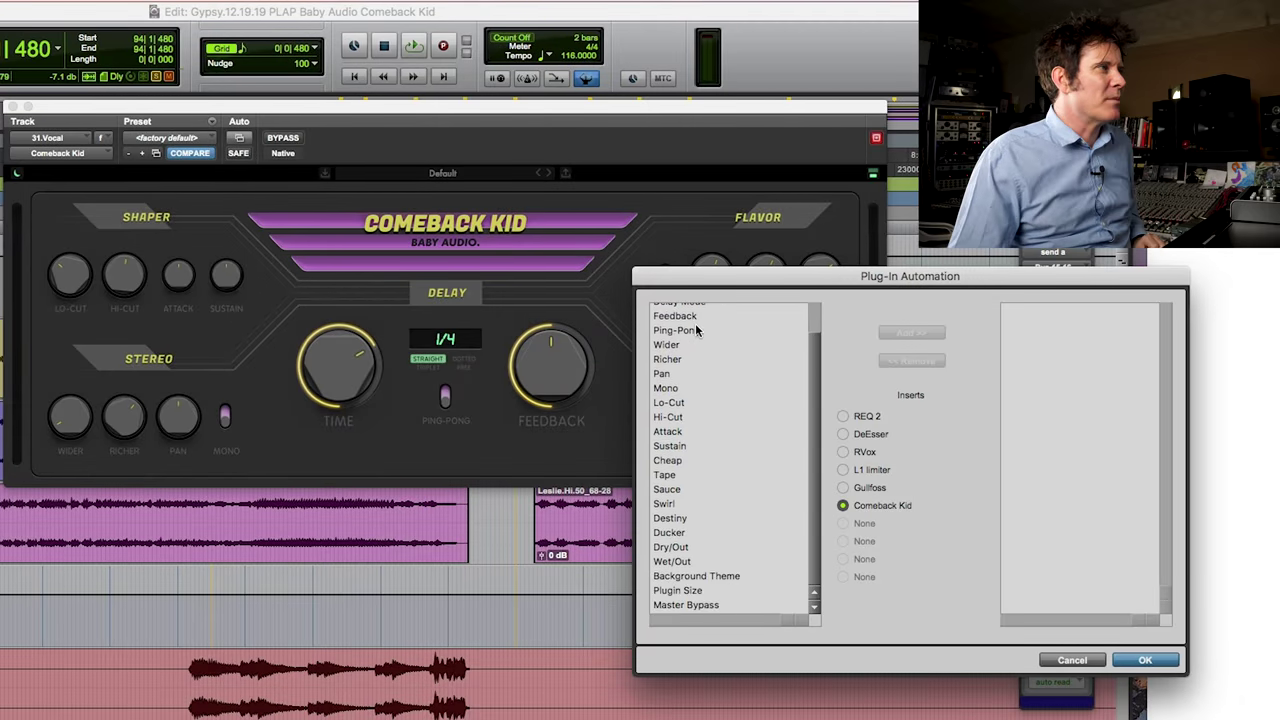
scroll(697, 333, "up", 2)
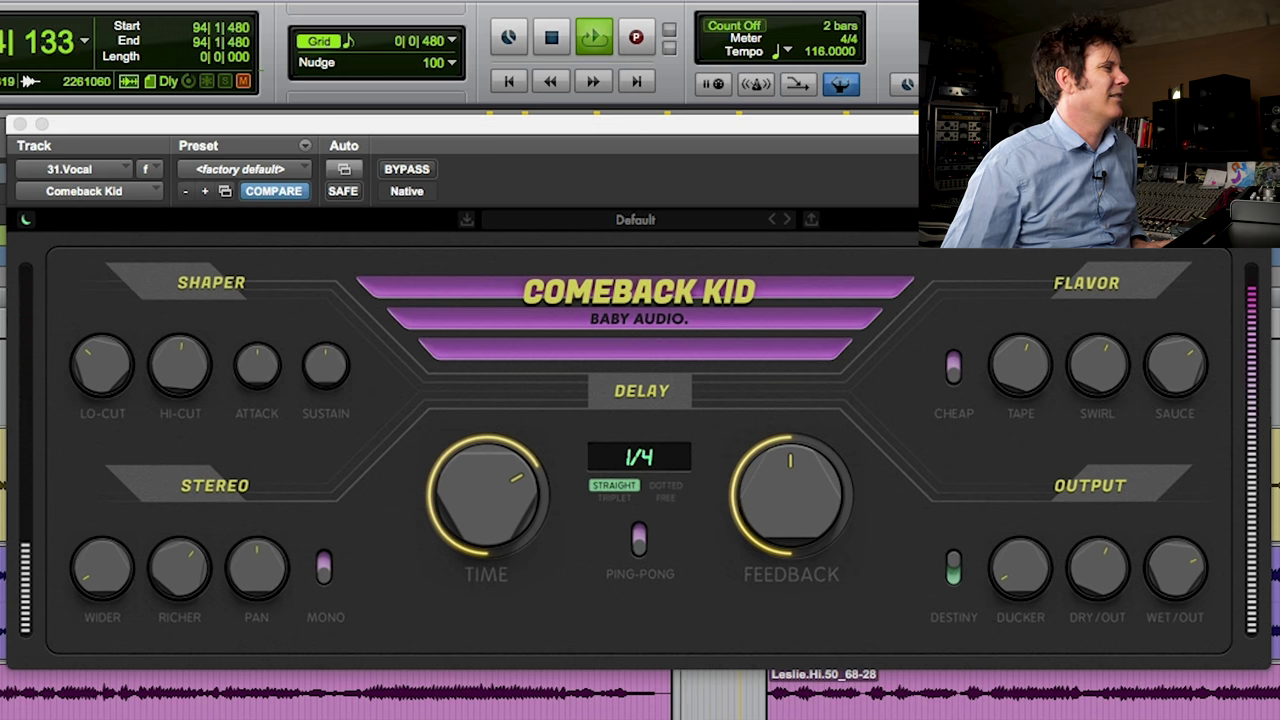
Raise the vocal delay's Wet/Out slightly and sweep Feedback up to its maximum and back to slightly above midway during playback.
left_click(1173, 562)
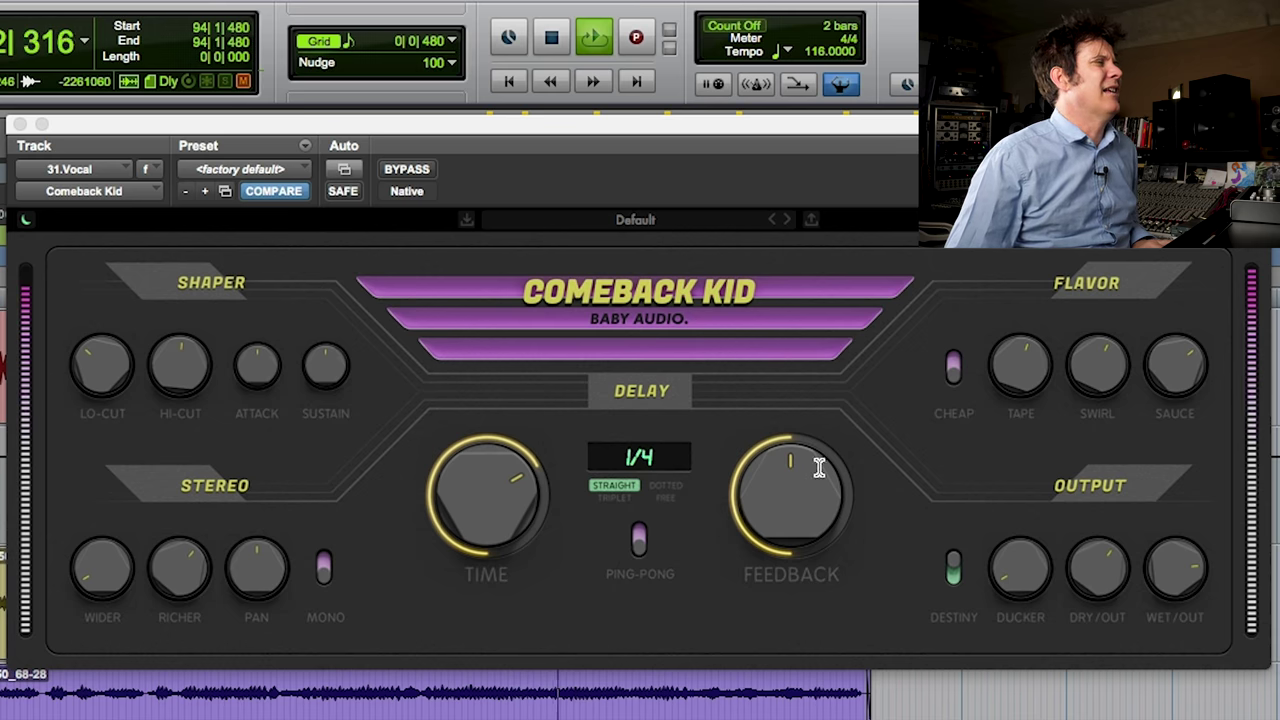
left_click(785, 485)
left_click_drag(785, 485, 813, 428)
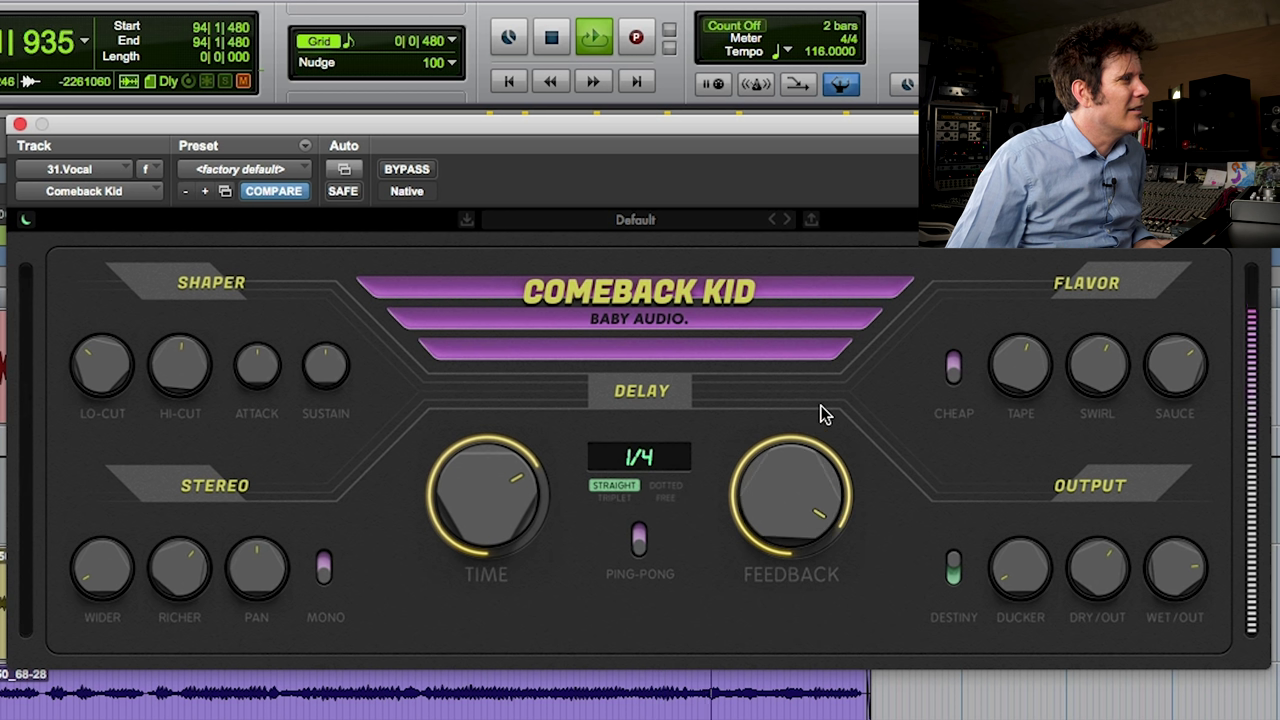
left_click_drag(823, 403, 838, 369)
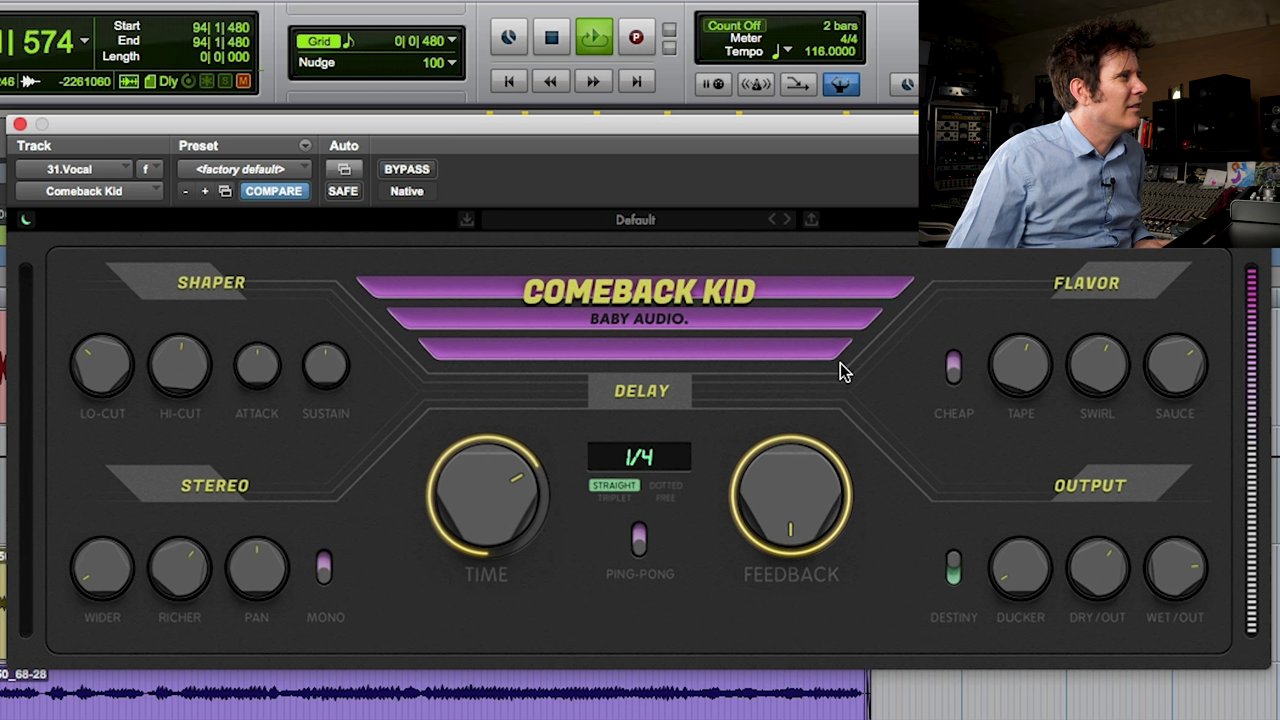
left_click_drag(838, 372, 825, 381)
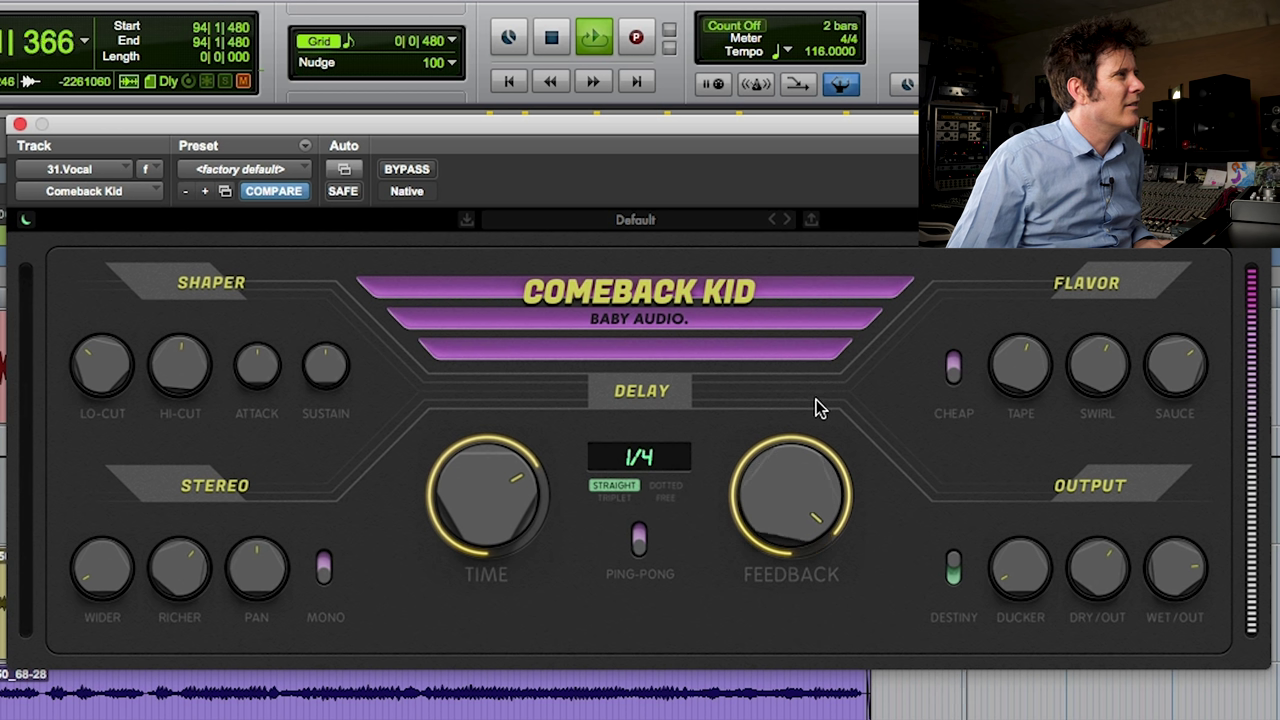
left_click_drag(810, 430, 814, 457)
Turn on Cheap and push Tape, Swirl, Sauce and Feedback to their maximum on the vocal delay.
left_click(953, 366)
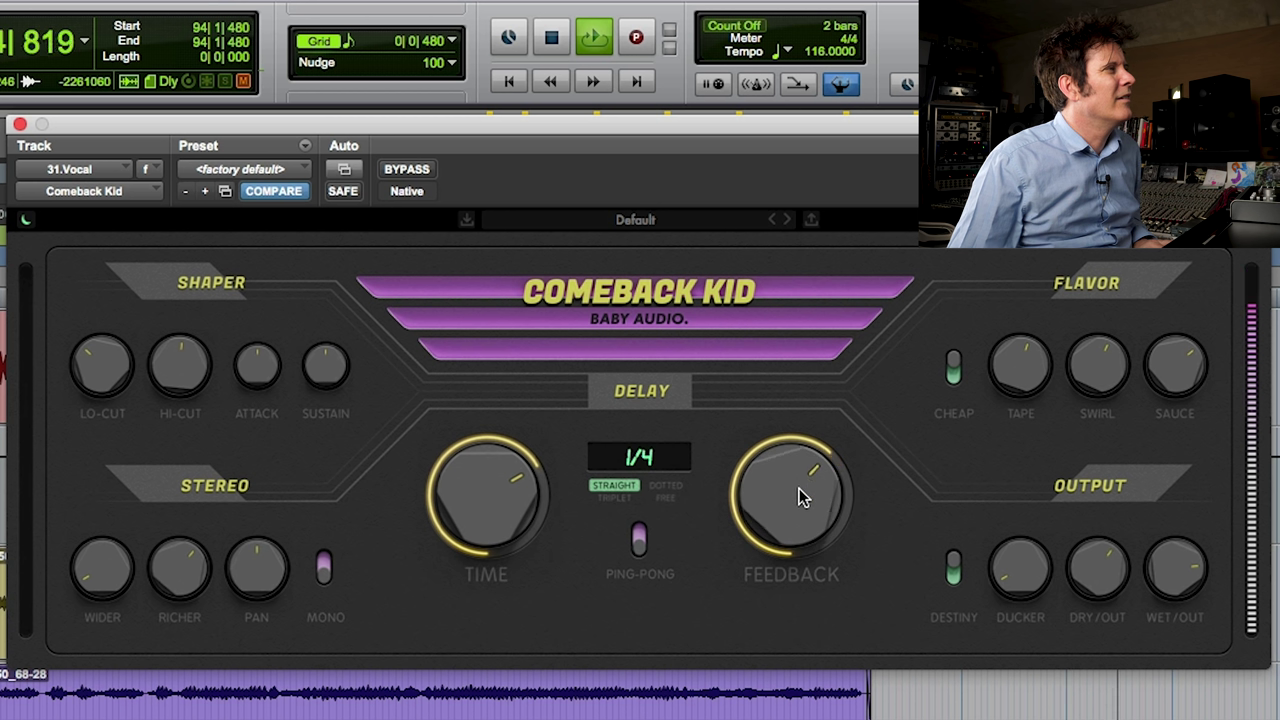
left_click_drag(1008, 349, 1031, 262)
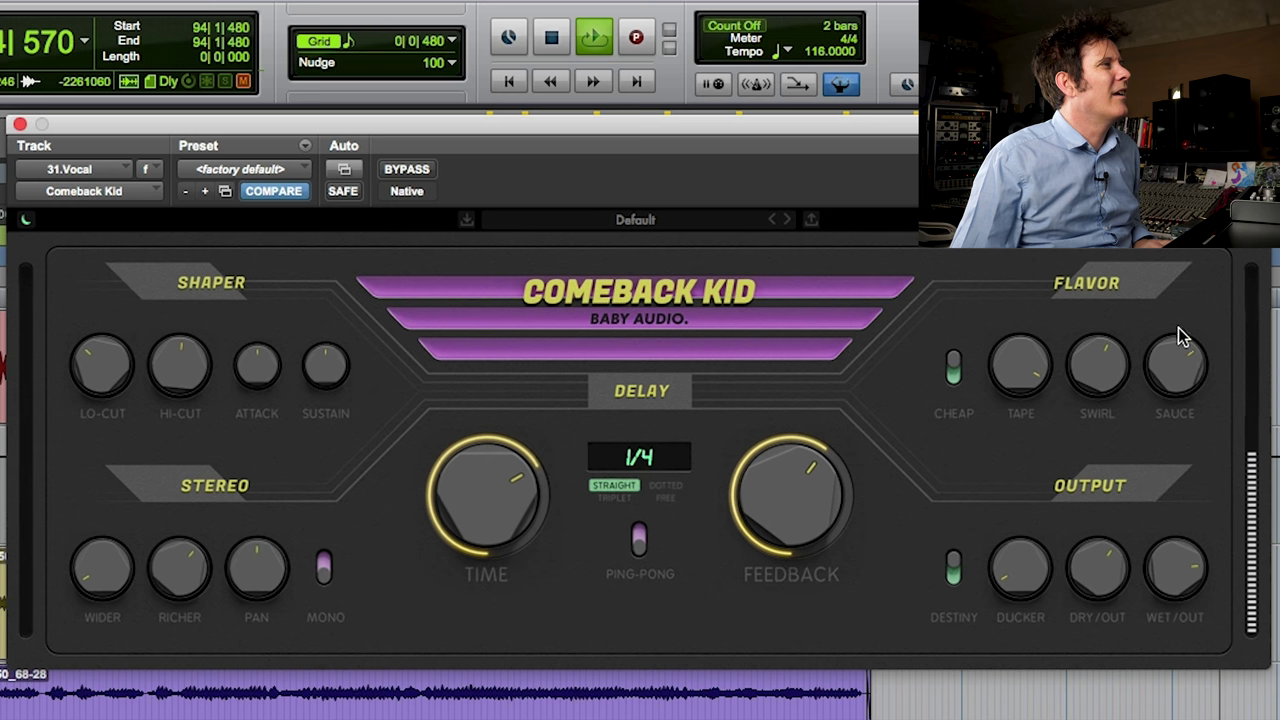
left_click_drag(1100, 340, 1097, 263)
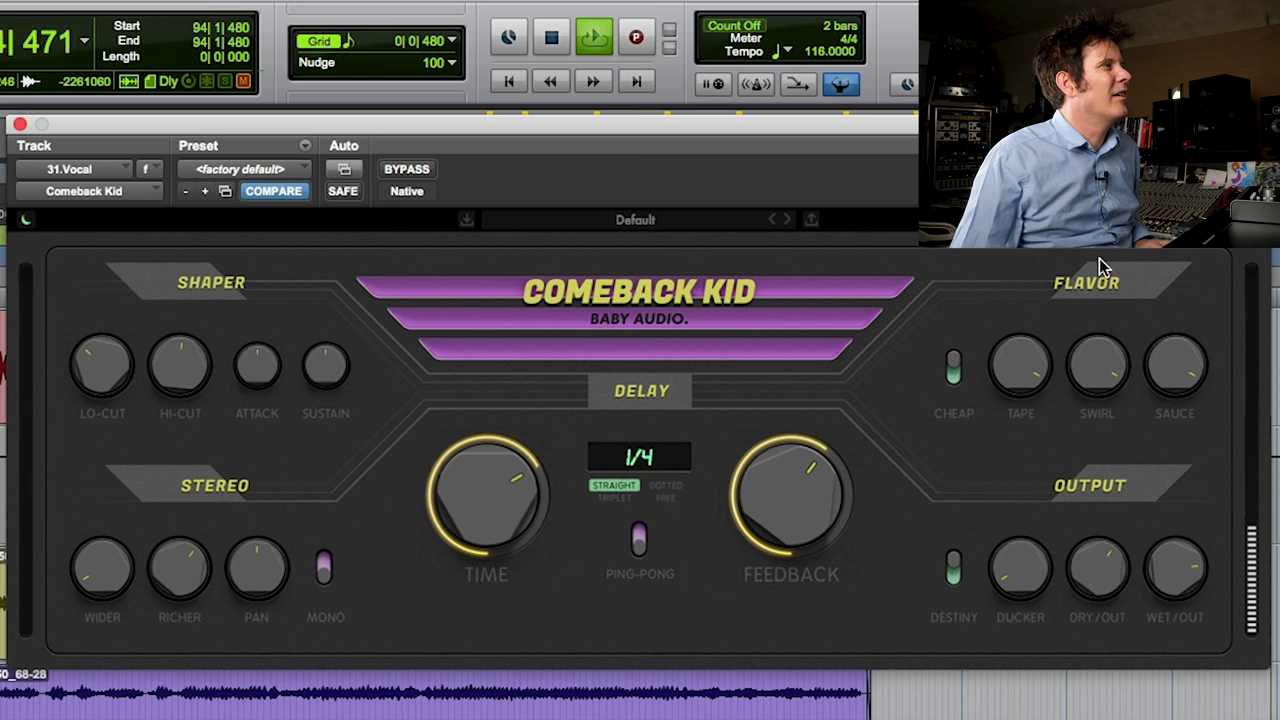
left_click_drag(807, 485, 828, 393)
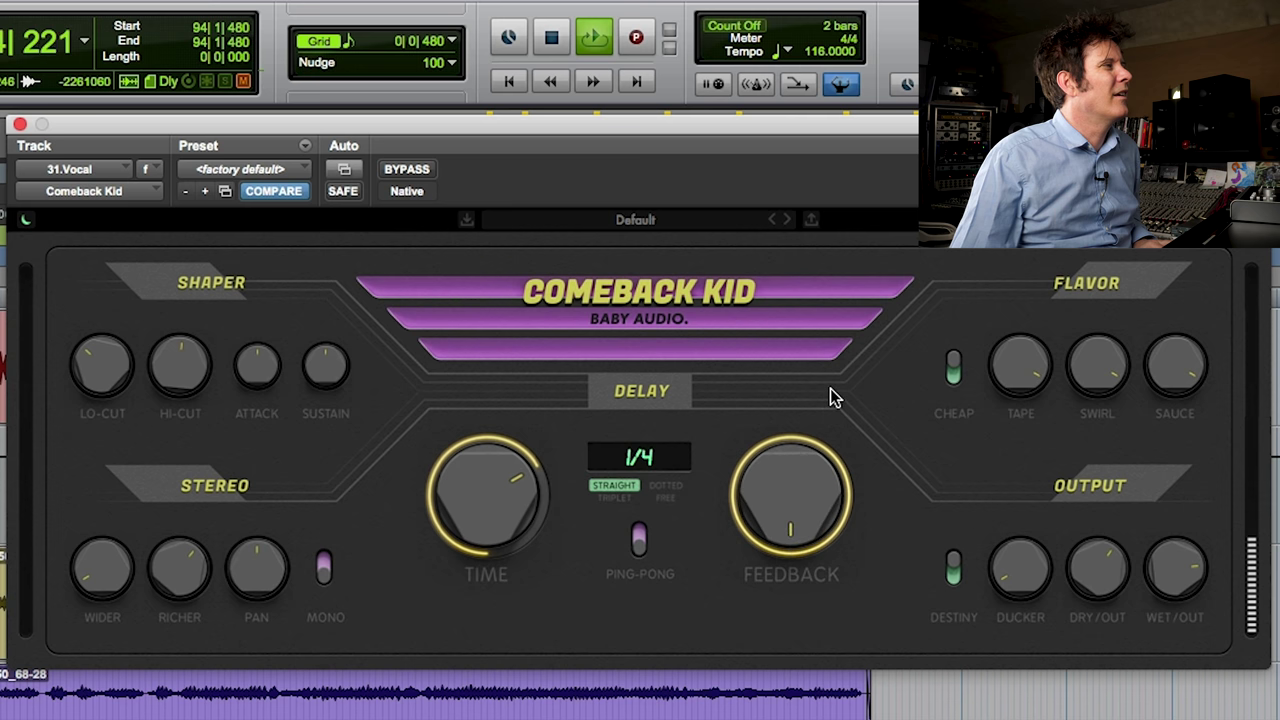